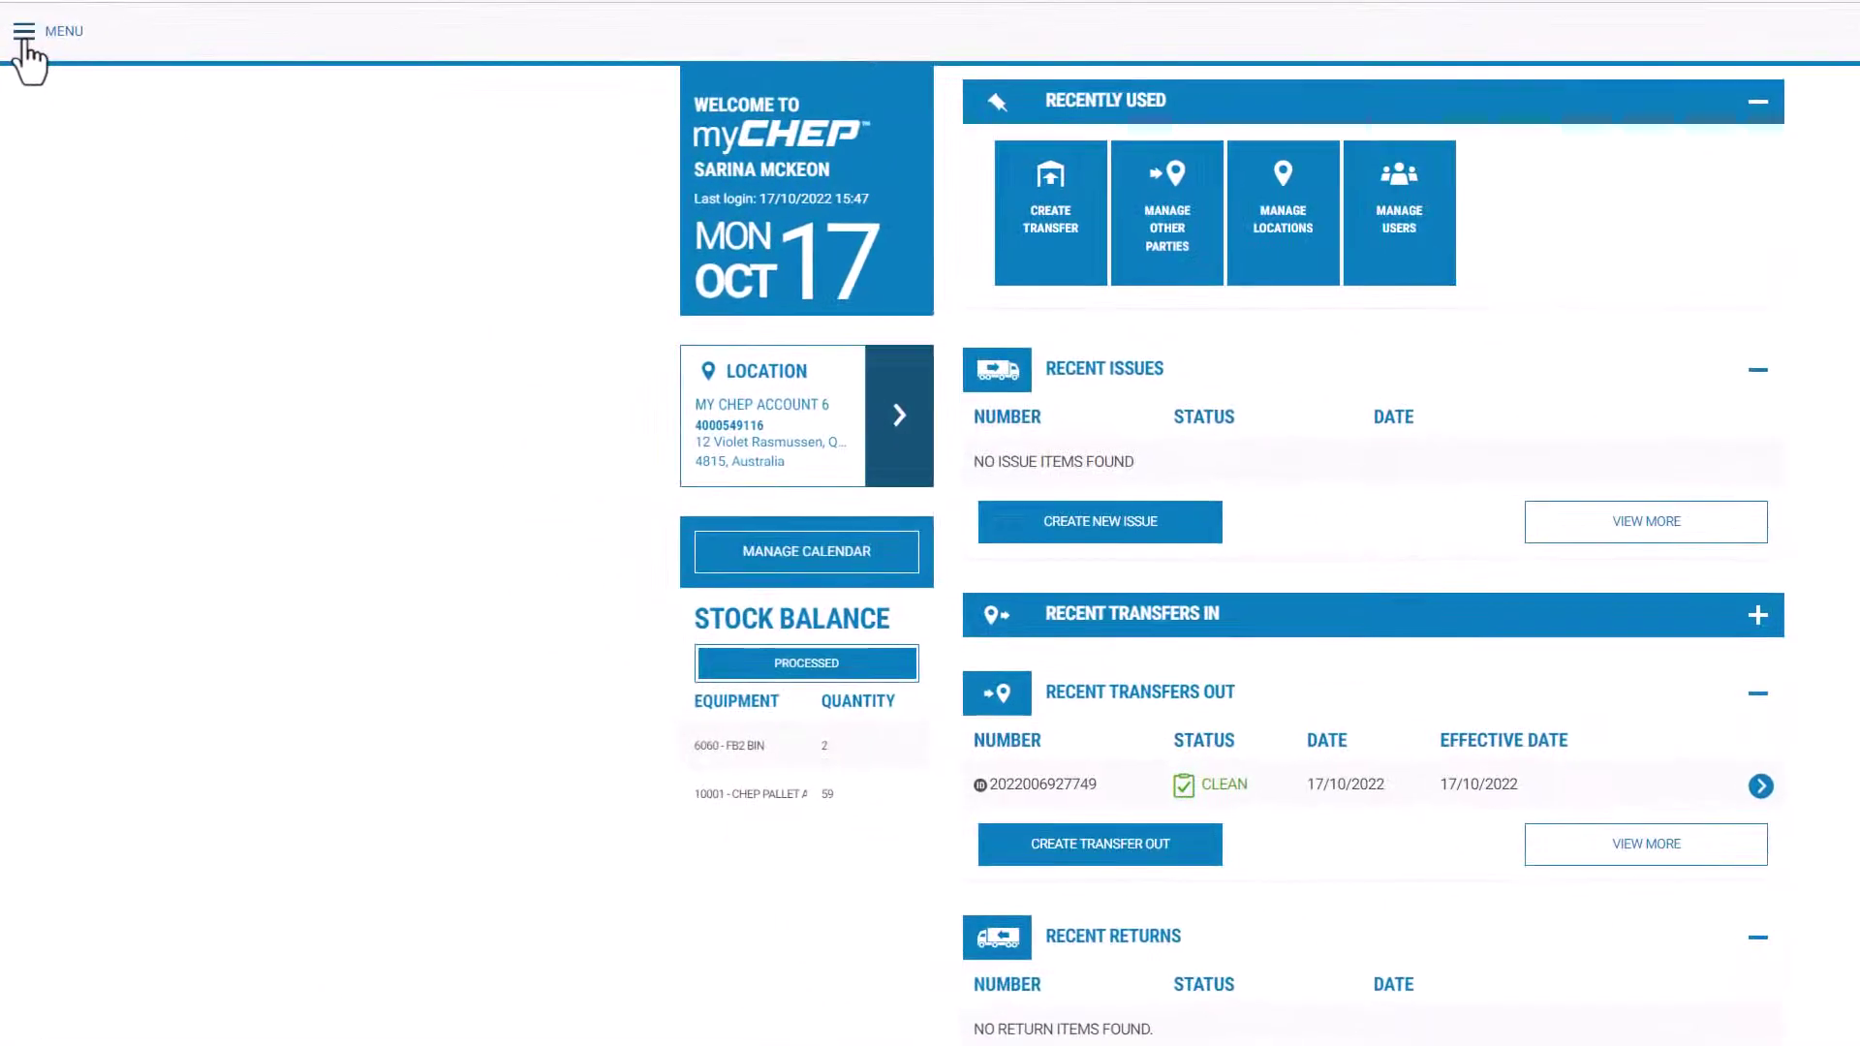
Step: Start a new Transfer Out form from Menu > Transfers > Create Transfer
{"action": "left_click", "coordinate": [23, 31]}
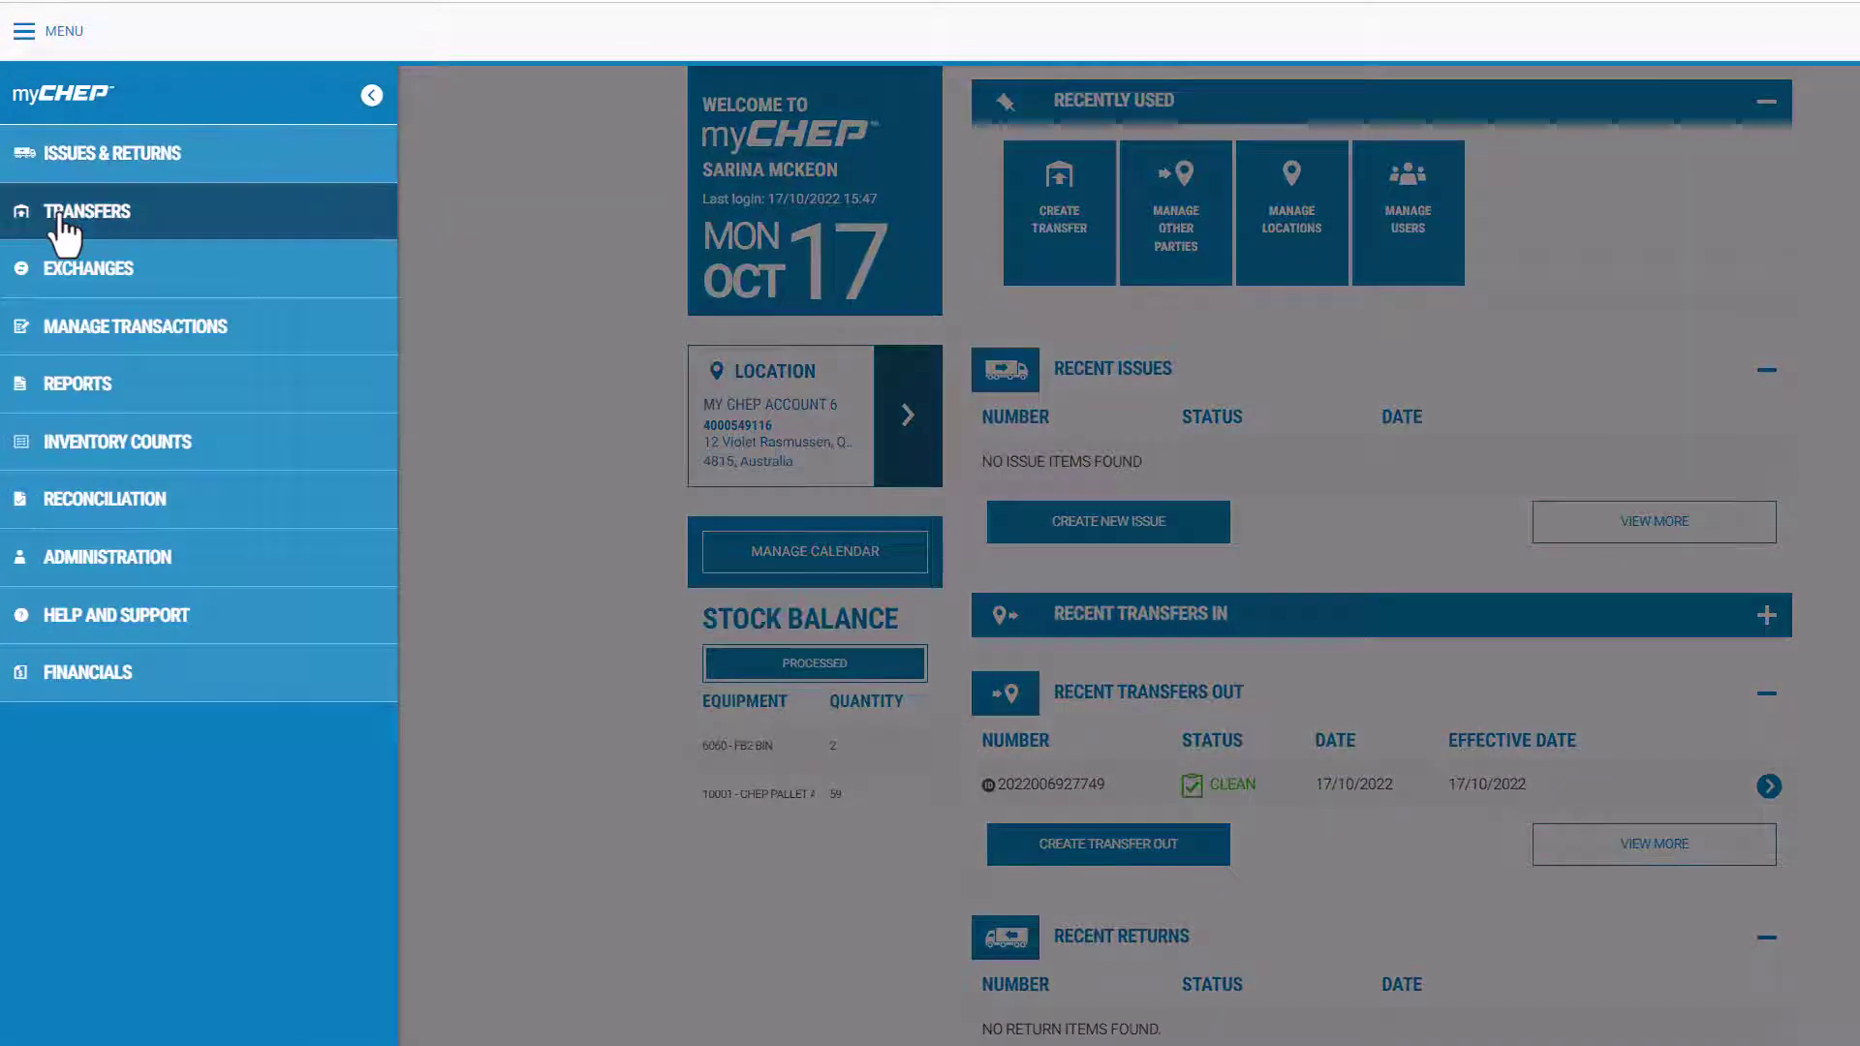
{"action": "left_click", "coordinate": [61, 218]}
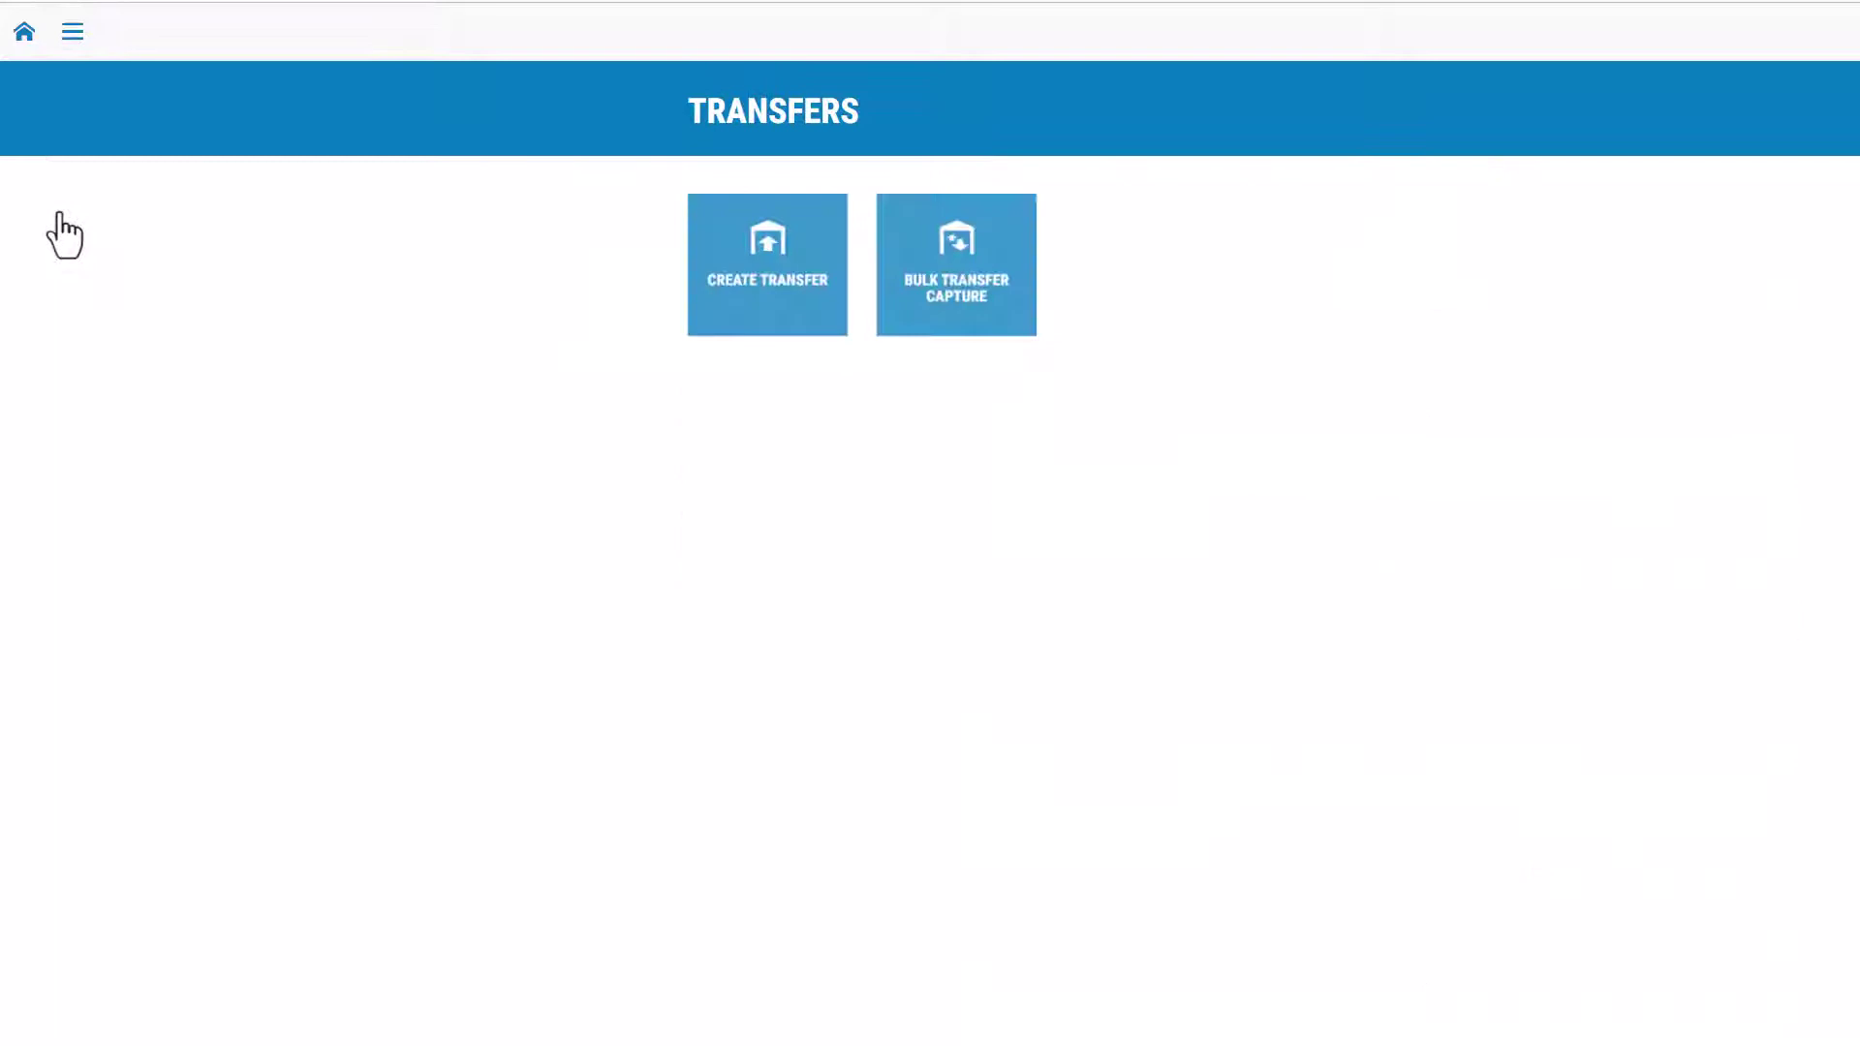
{"action": "left_click", "coordinate": [751, 289]}
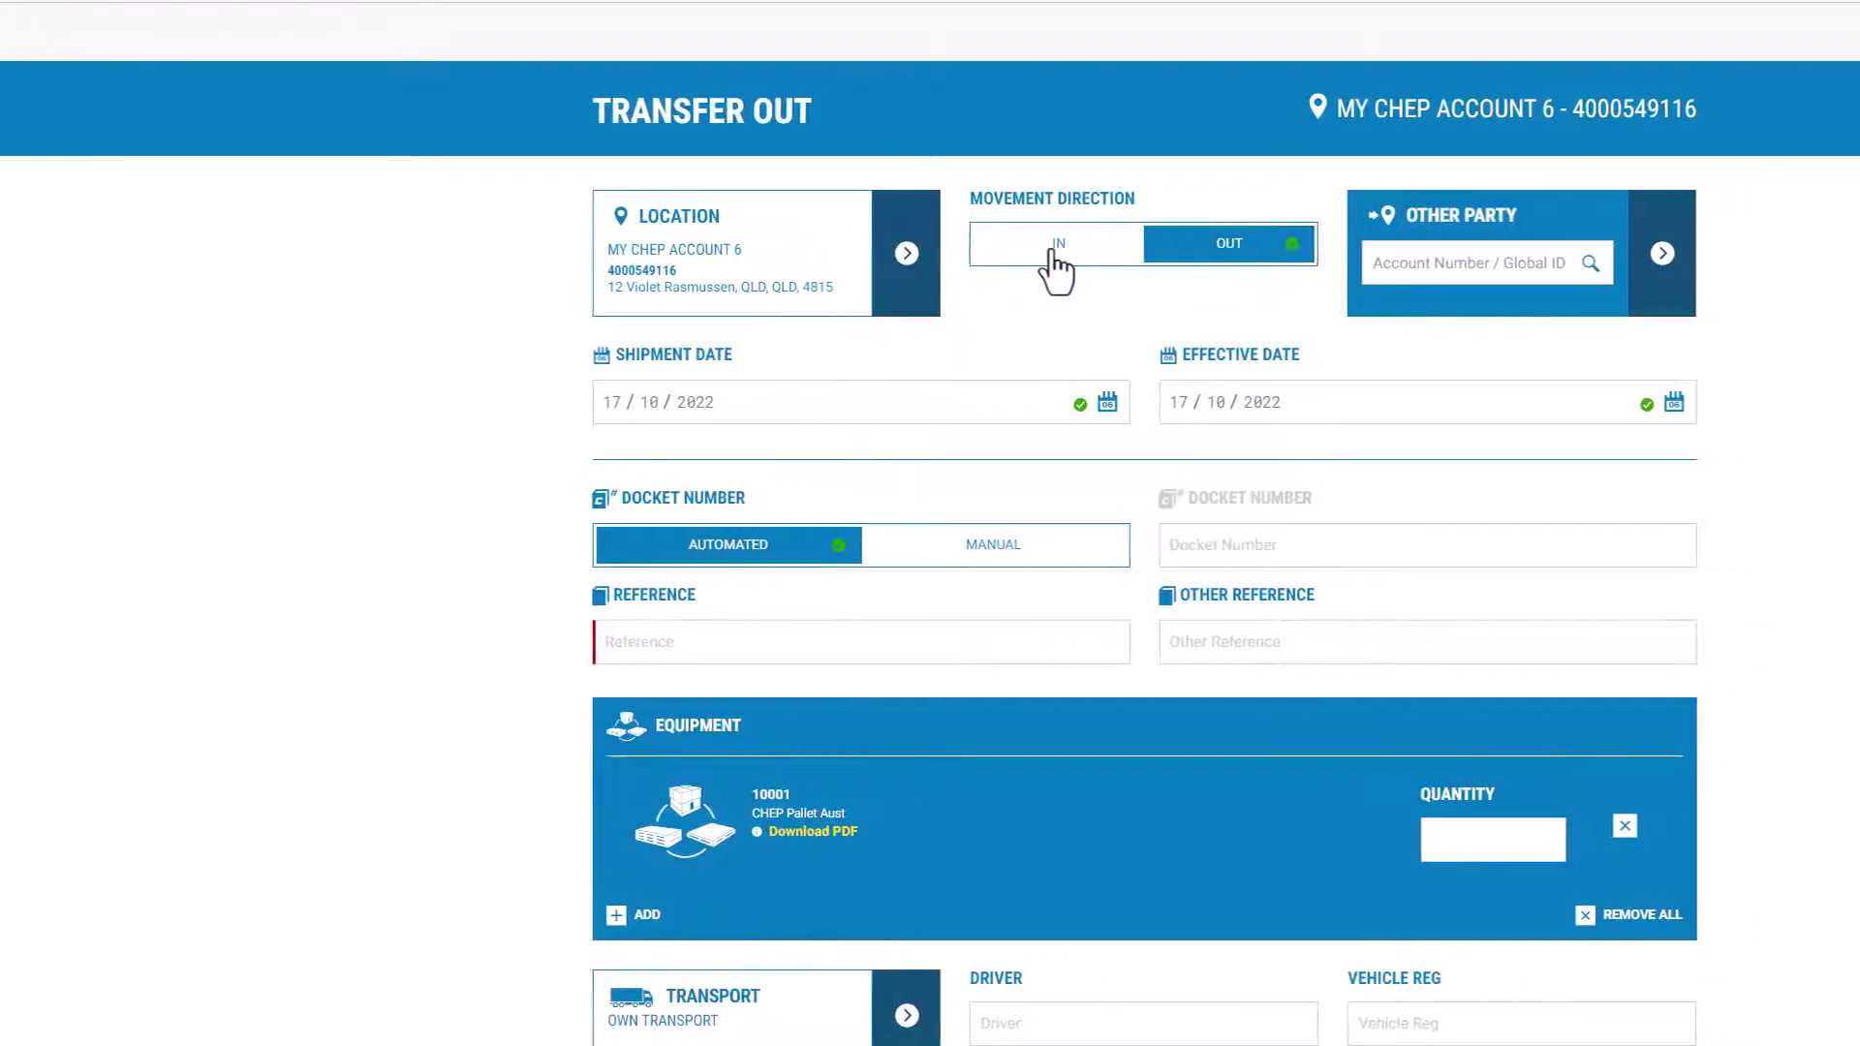
Step: Keep the movement direction Out and pick MY CHEP ACCOUNT 5 from the delivery address list
{"action": "left_click", "coordinate": [1146, 247]}
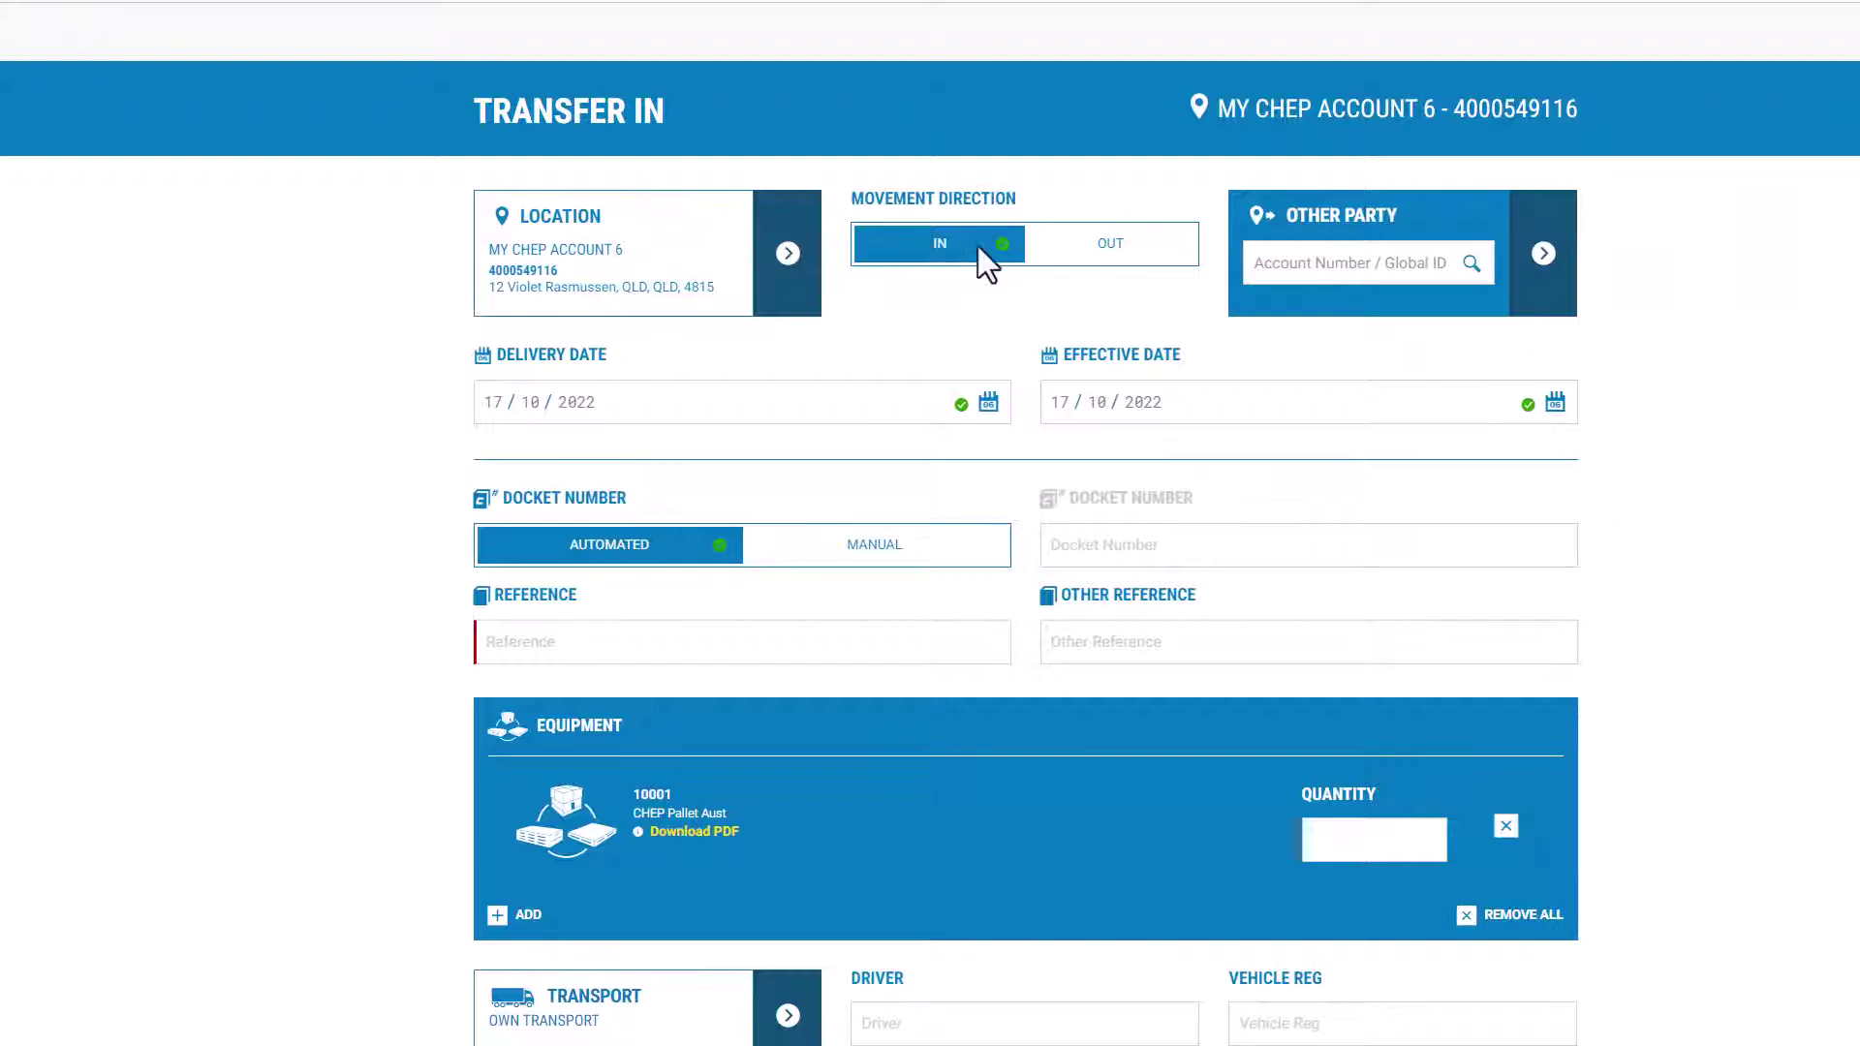
{"action": "left_click", "coordinate": [919, 247]}
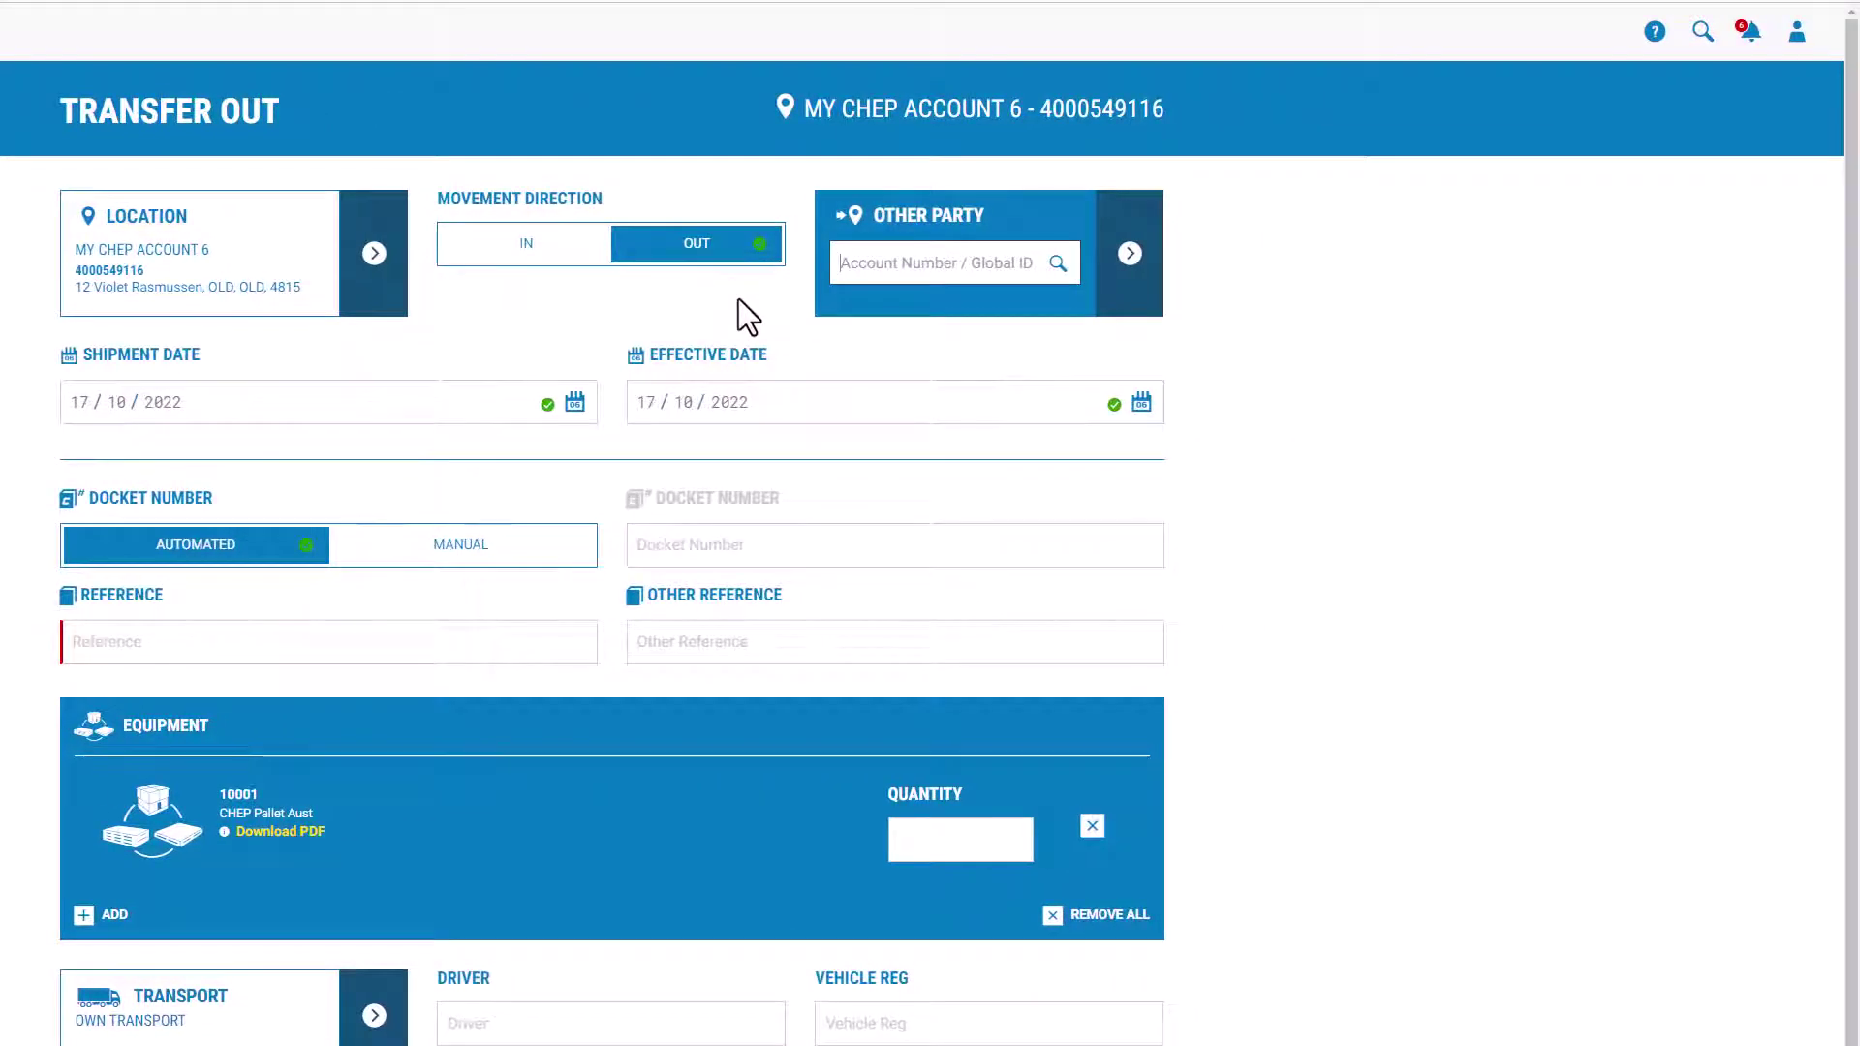
{"action": "type", "text": "4000"}
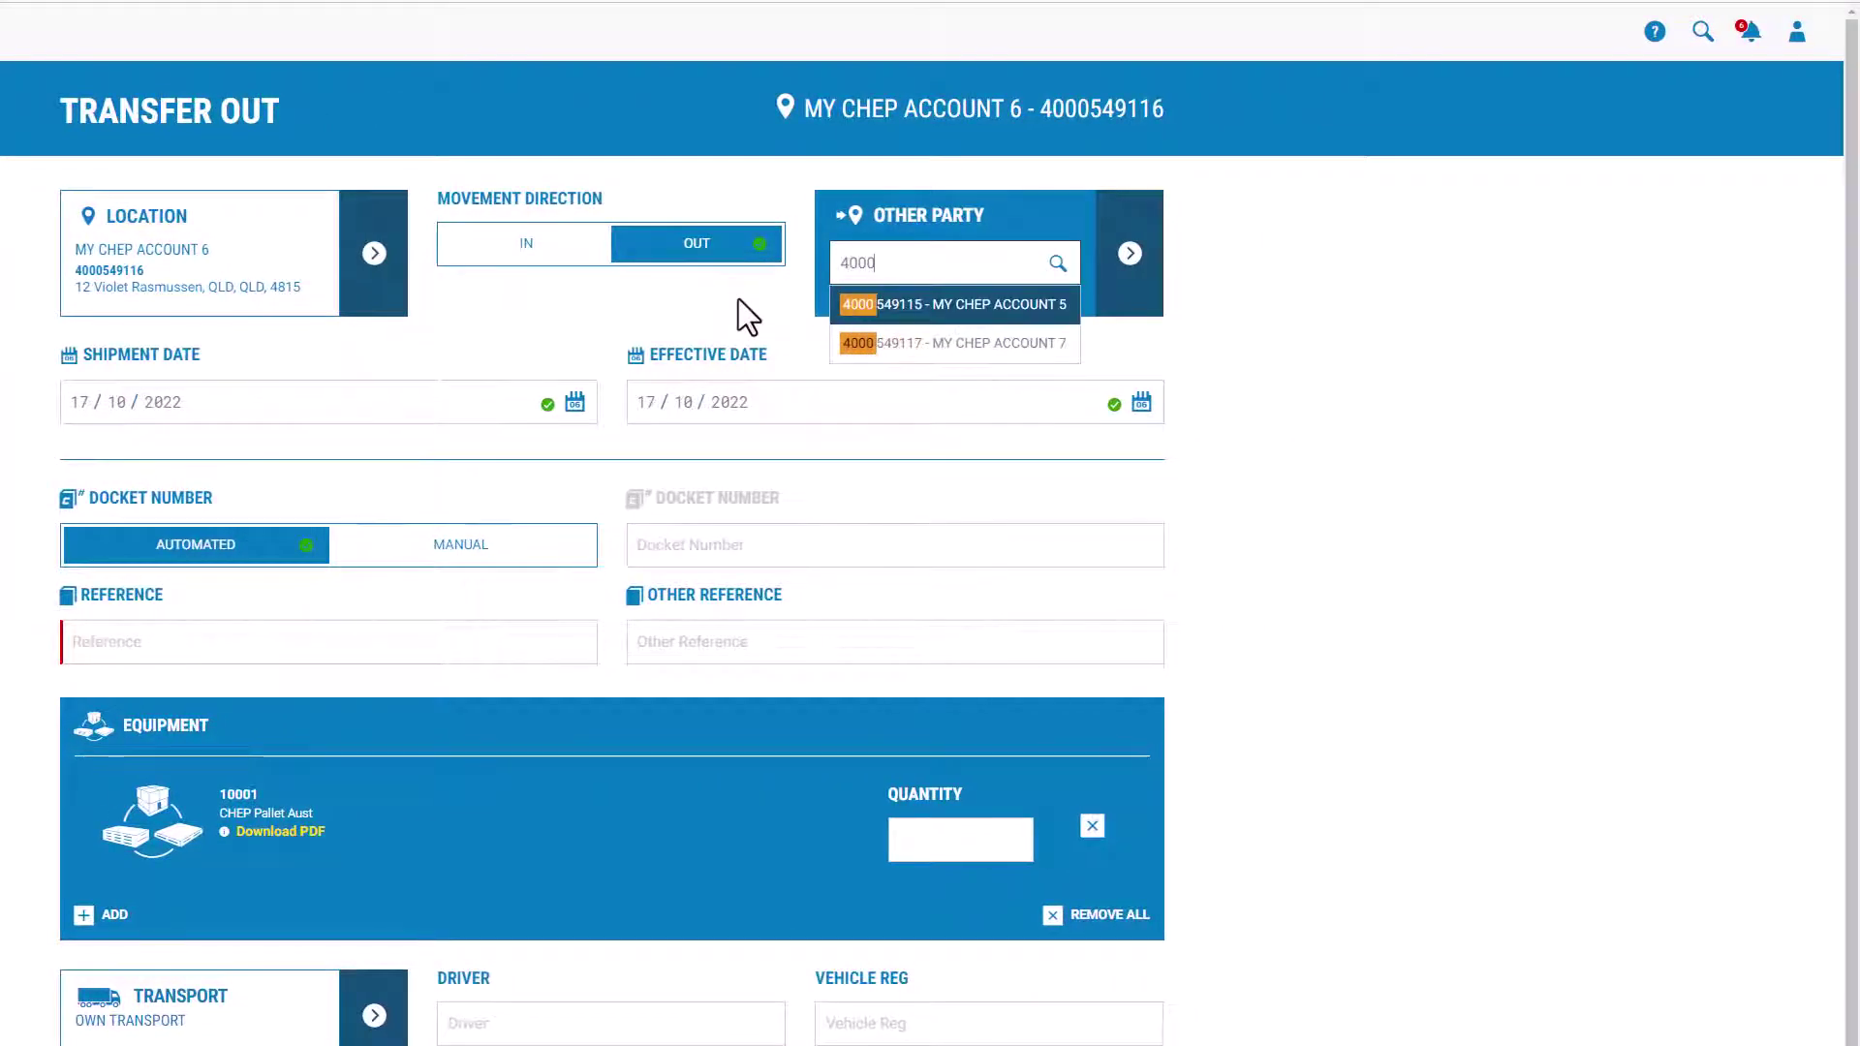
{"action": "type", "text": "549"}
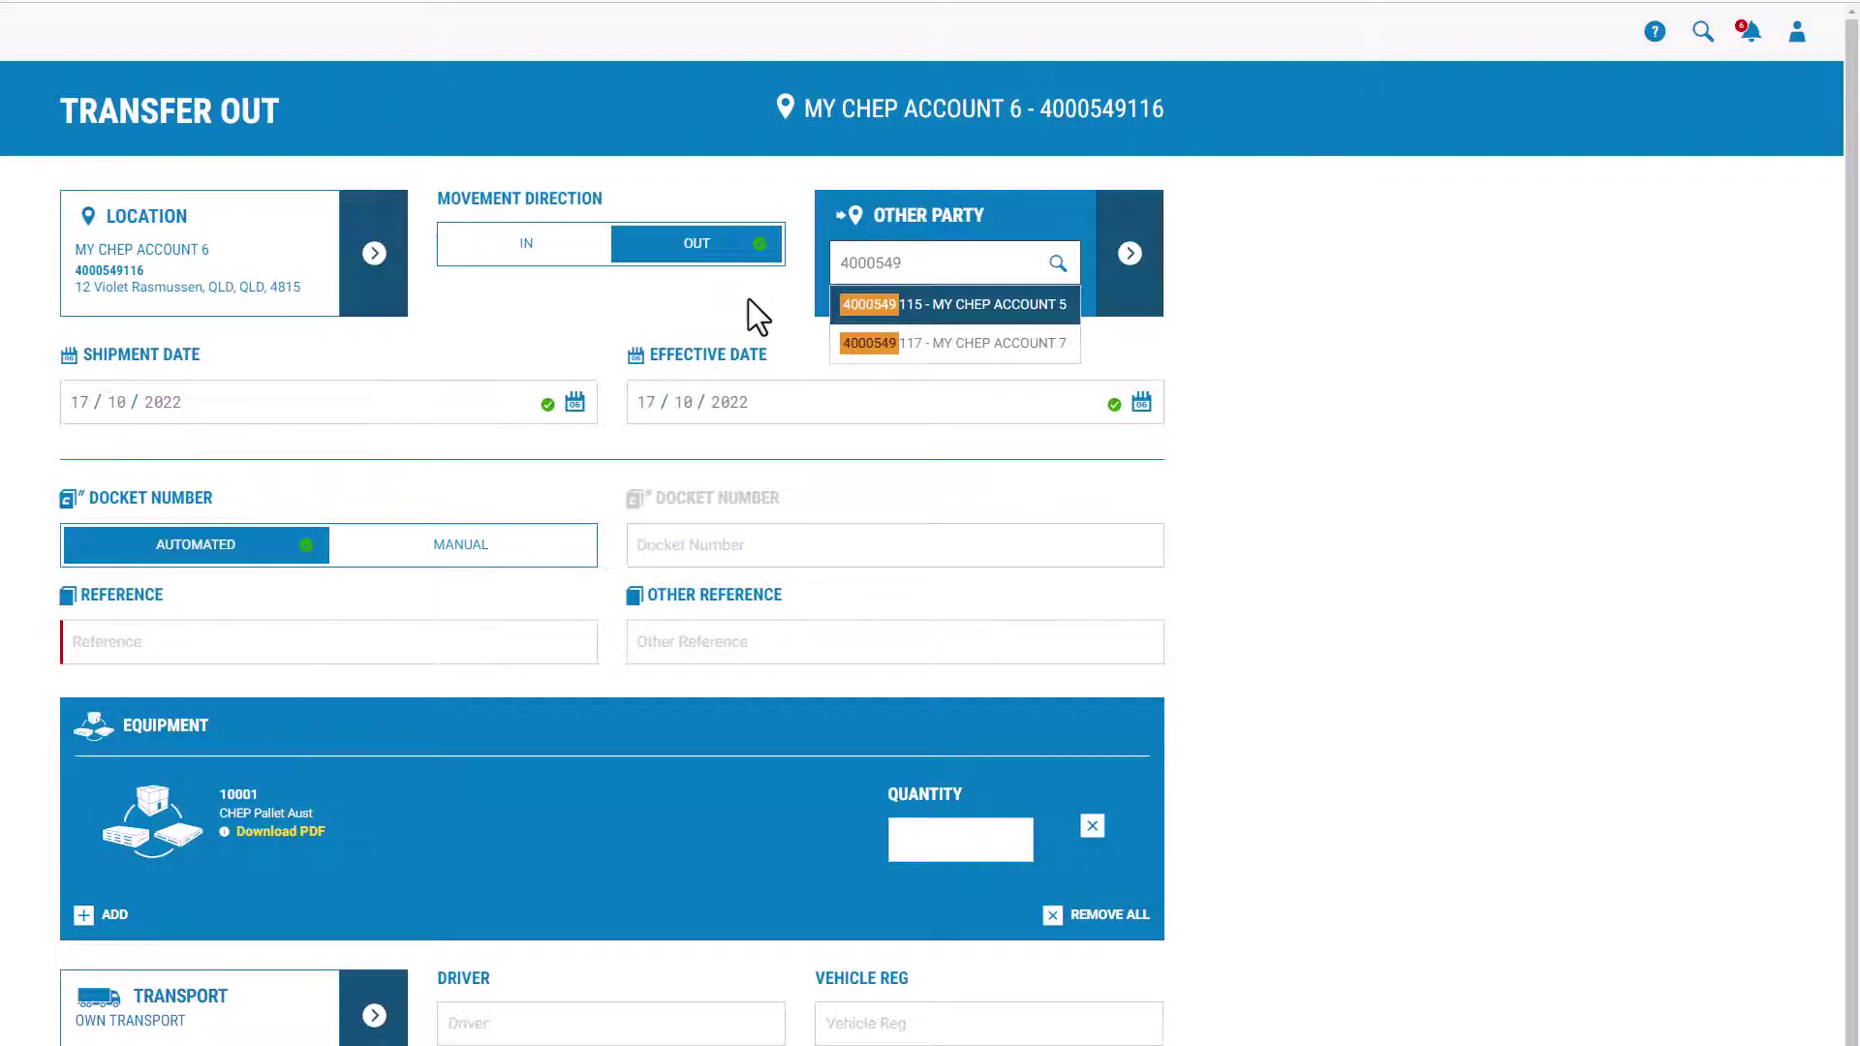
{"action": "left_click", "coordinate": [933, 308]}
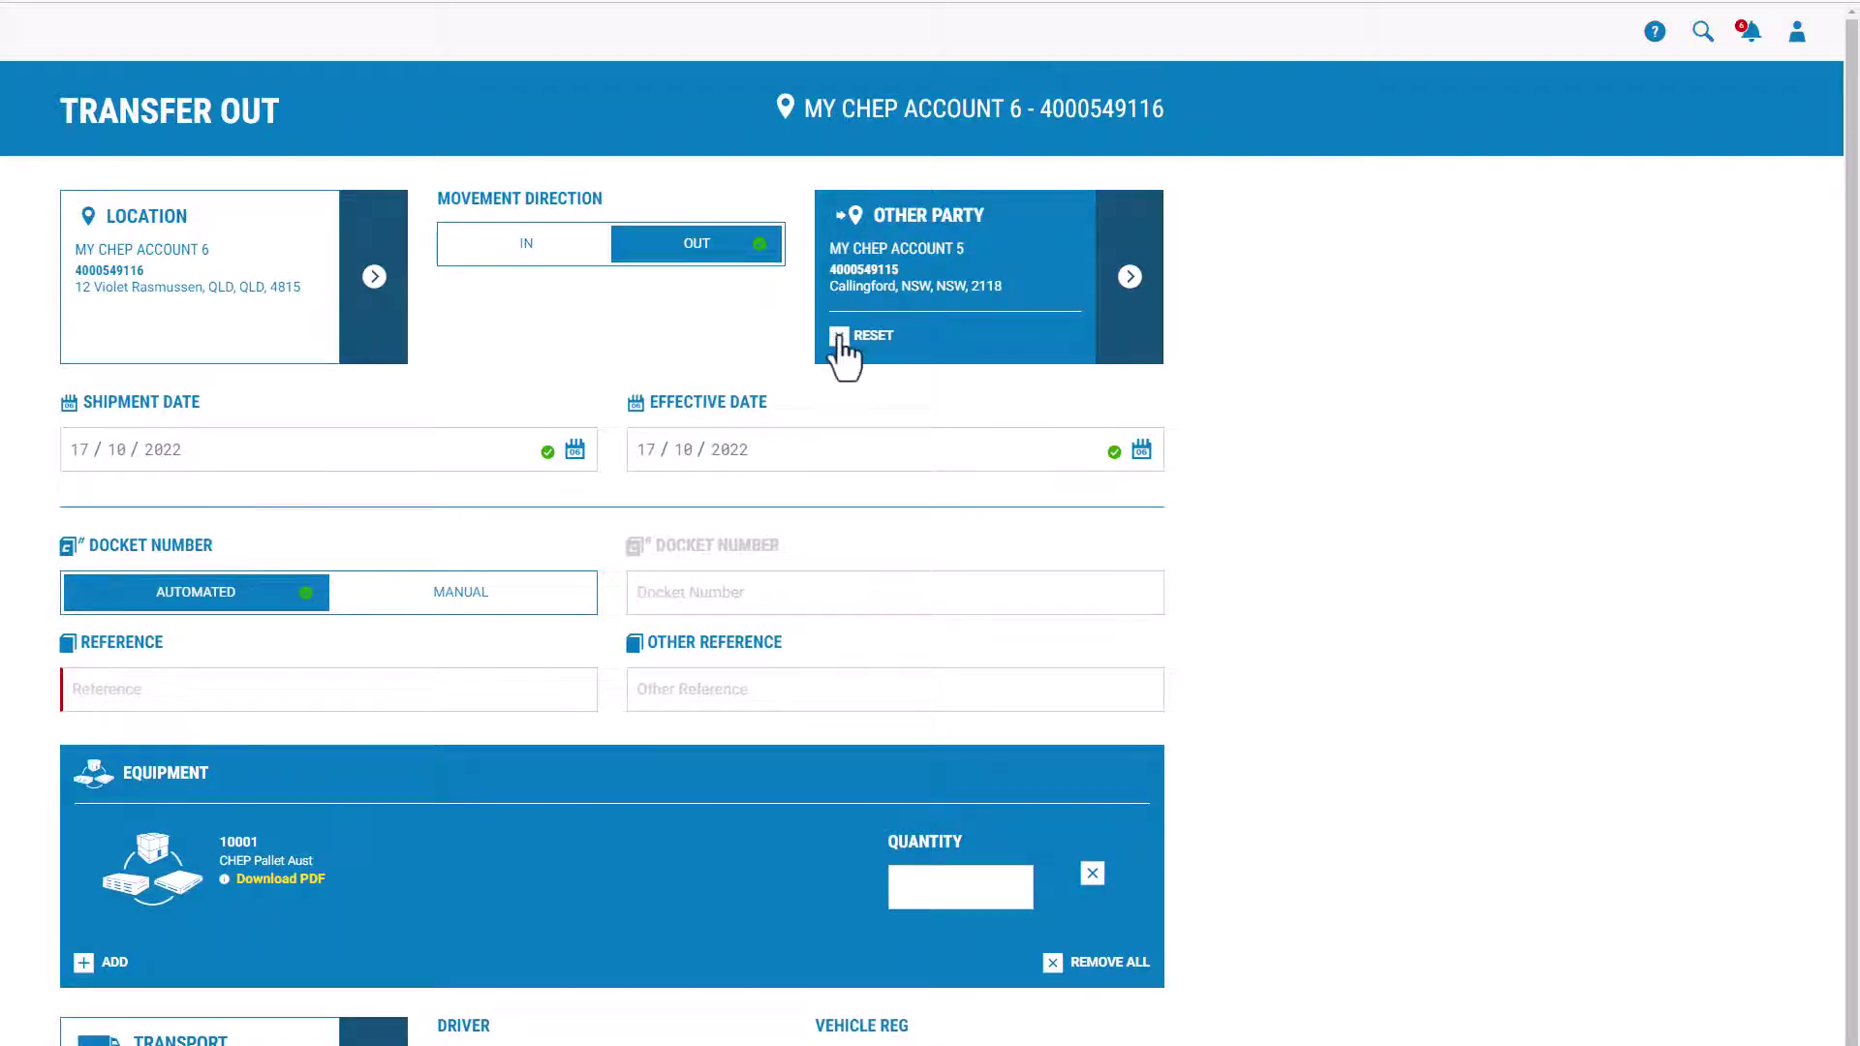
{"action": "left_click", "coordinate": [839, 339]}
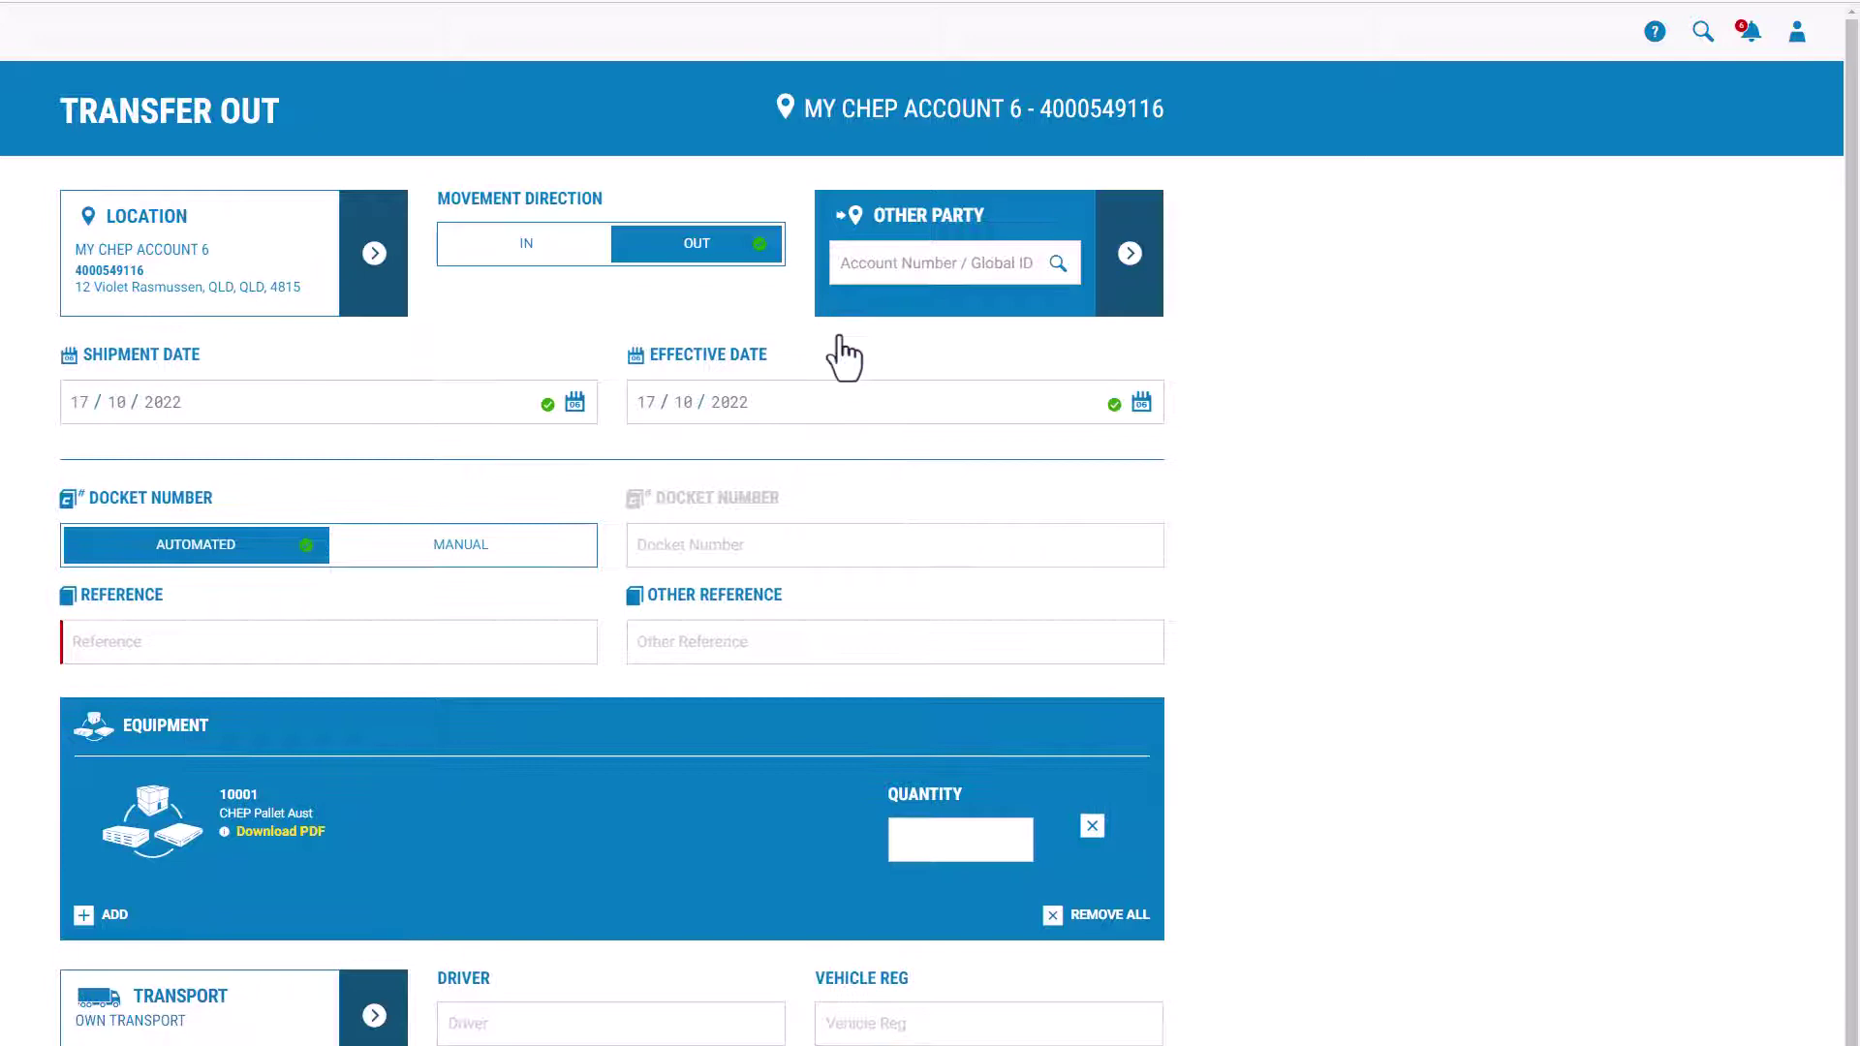
{"action": "left_click", "coordinate": [1128, 260]}
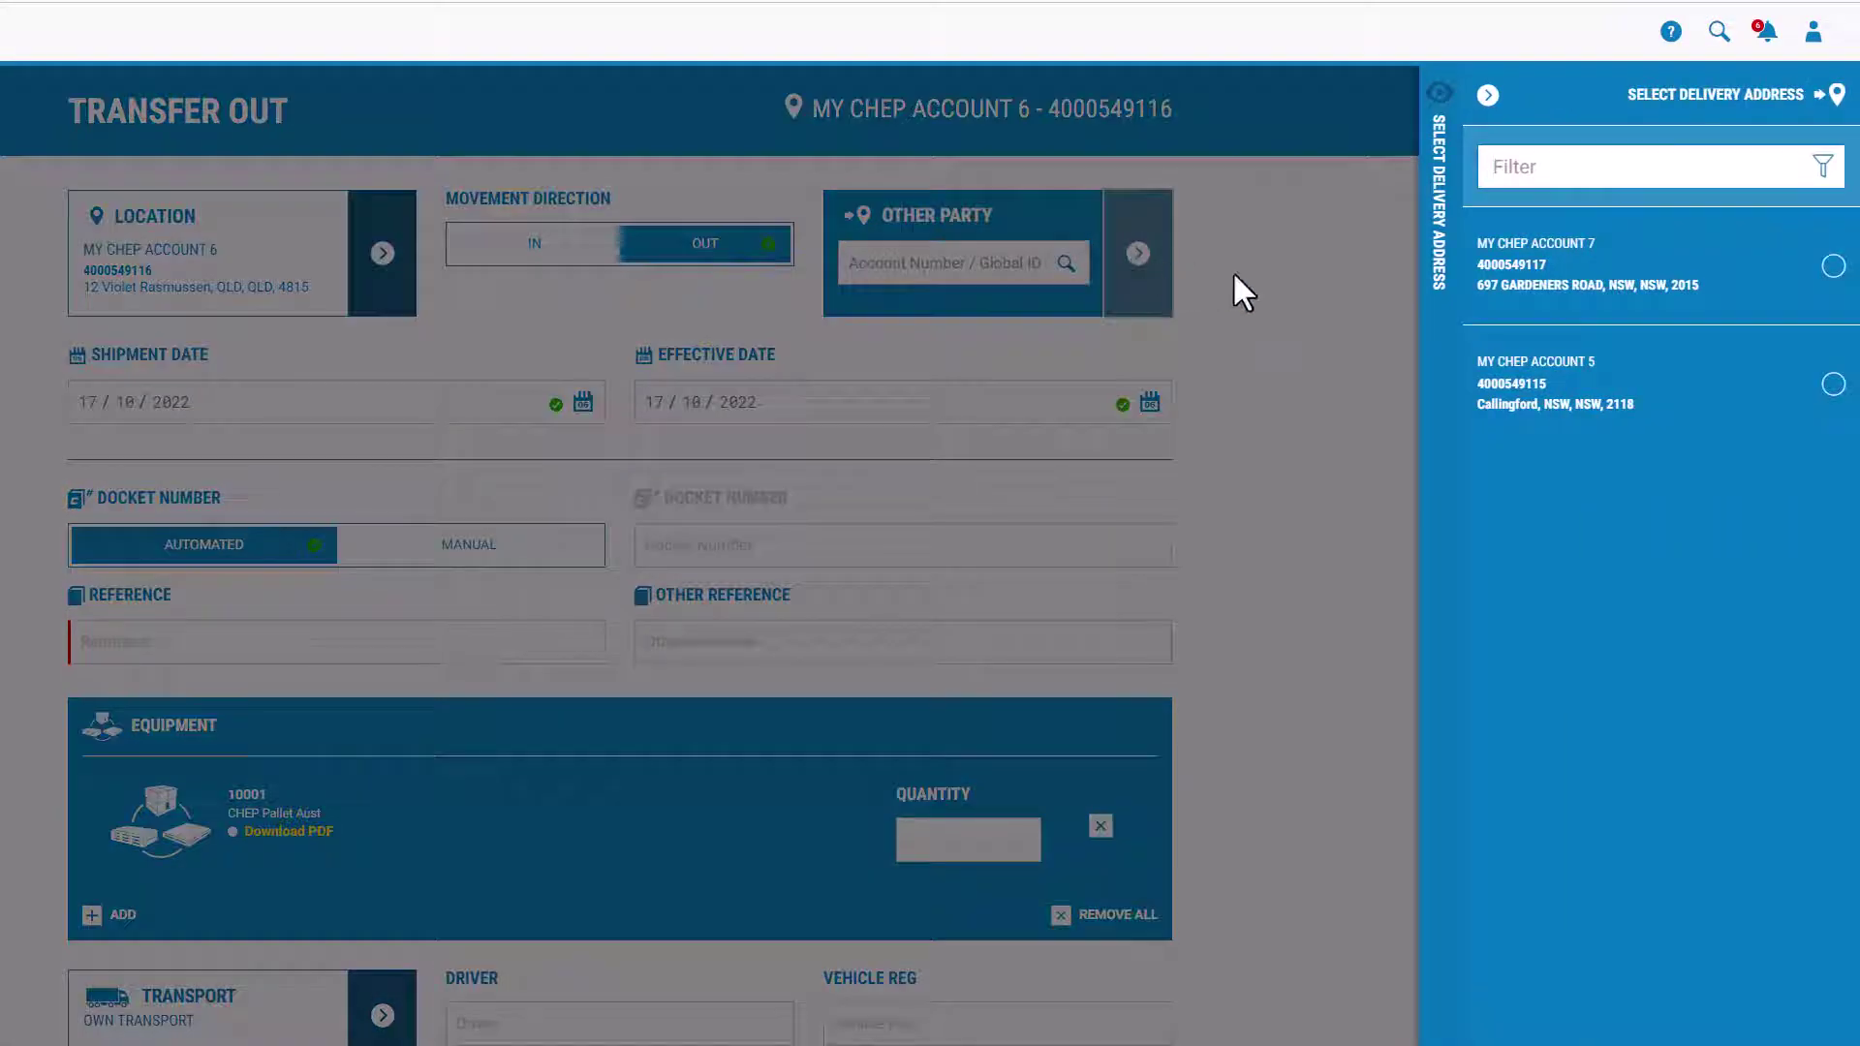
{"action": "left_click", "coordinate": [1832, 387]}
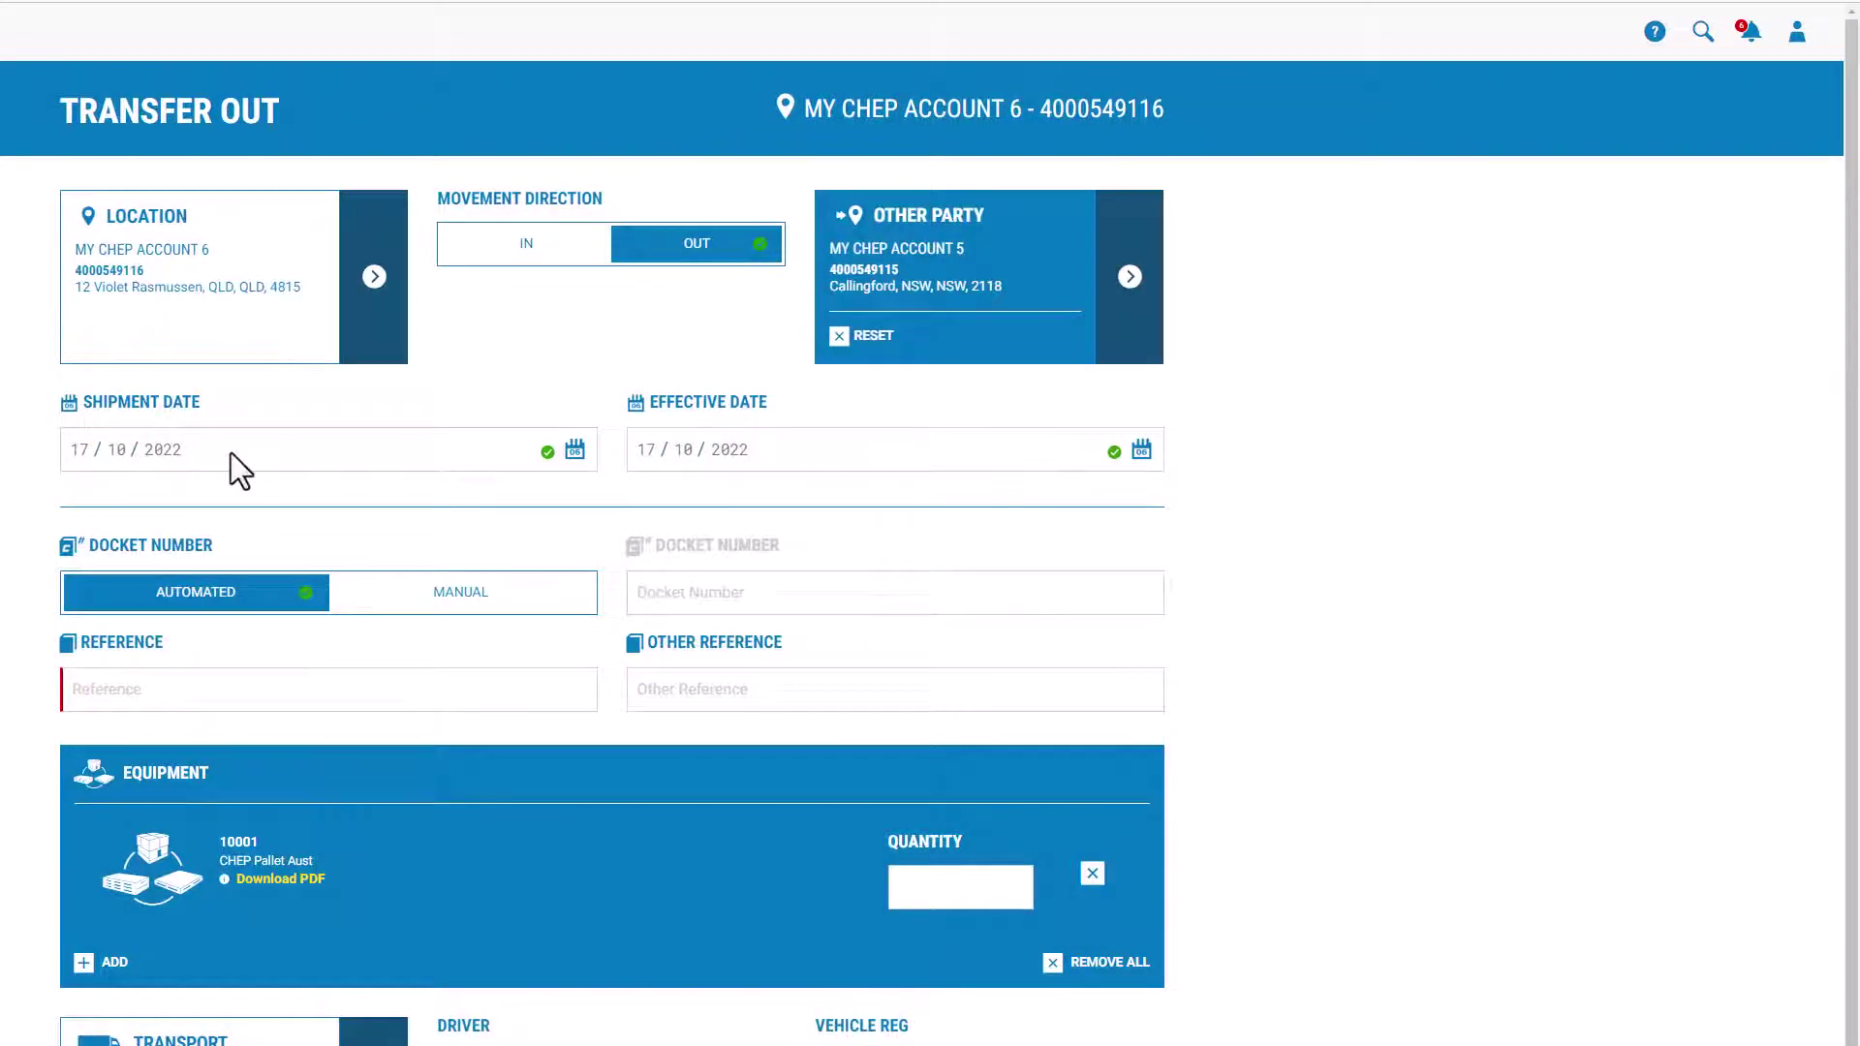
Step: Leave the shipment date at 17/10/2022 and set the effective date to 24/10/2022
{"action": "left_click", "coordinate": [571, 454]}
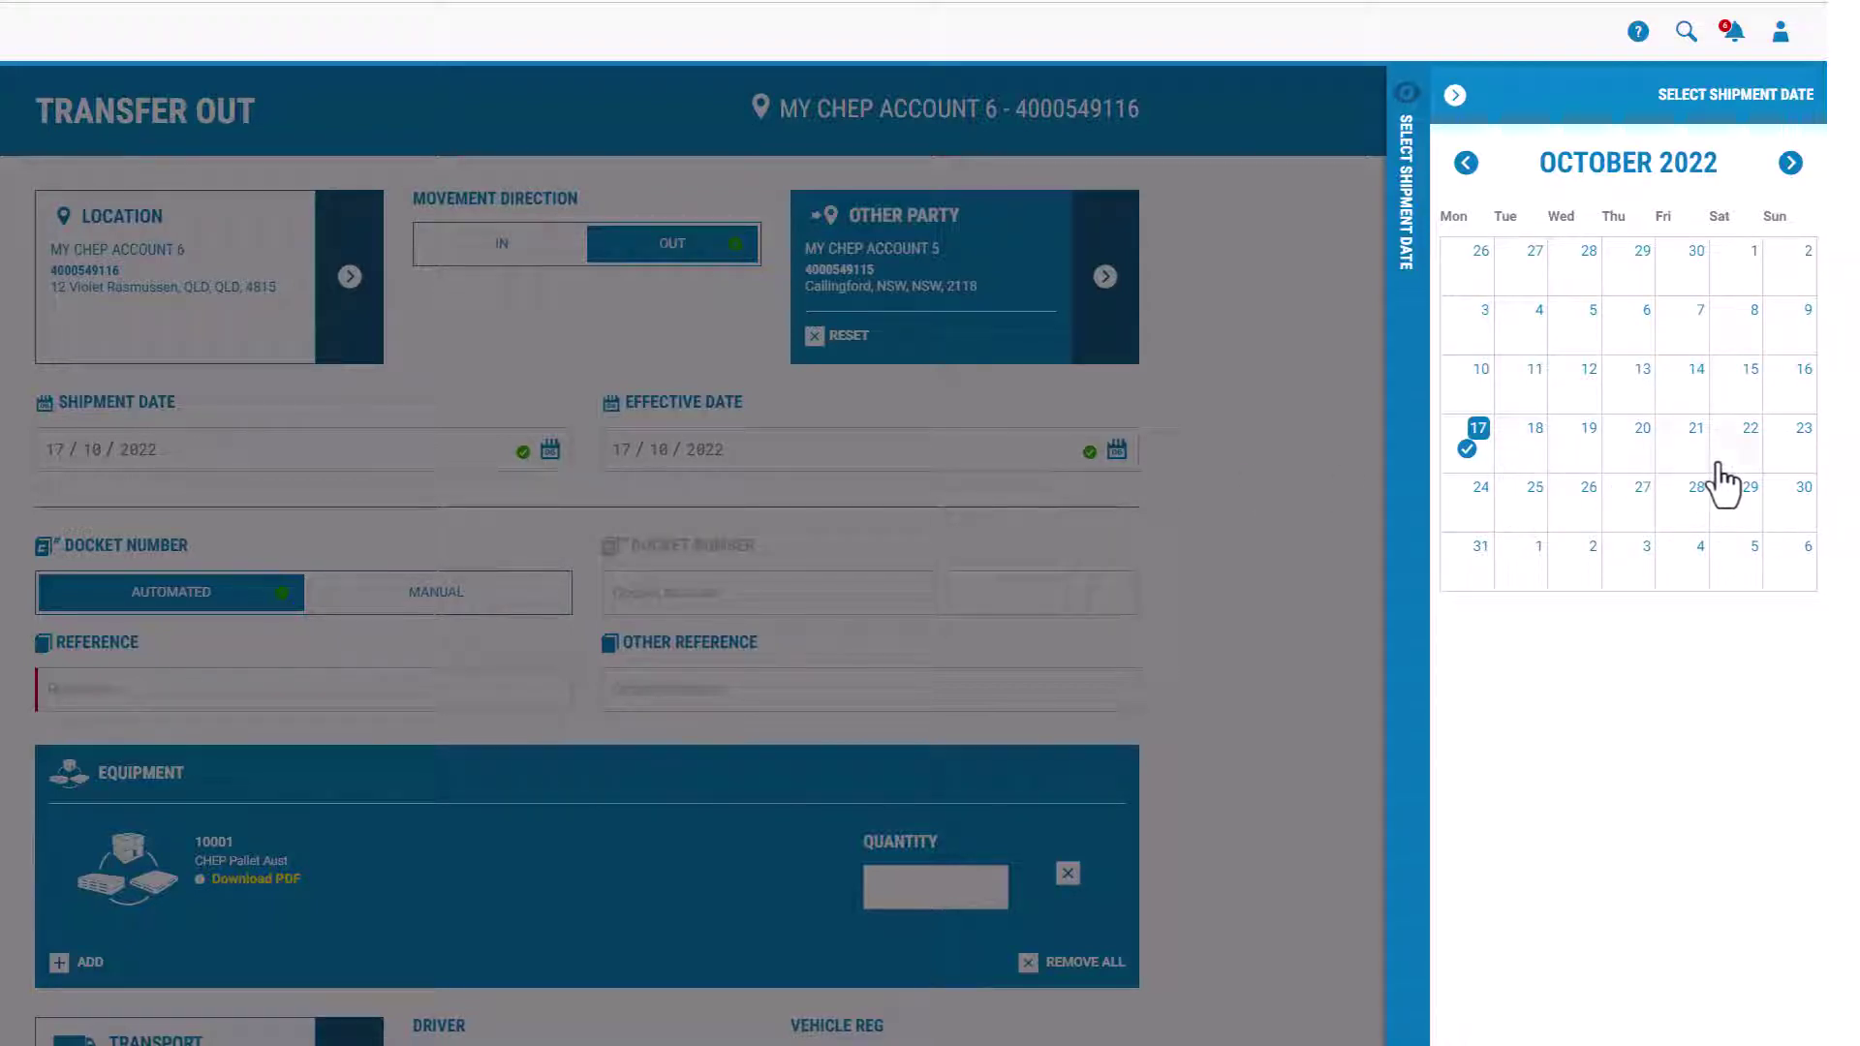
{"action": "left_click", "coordinate": [1189, 498]}
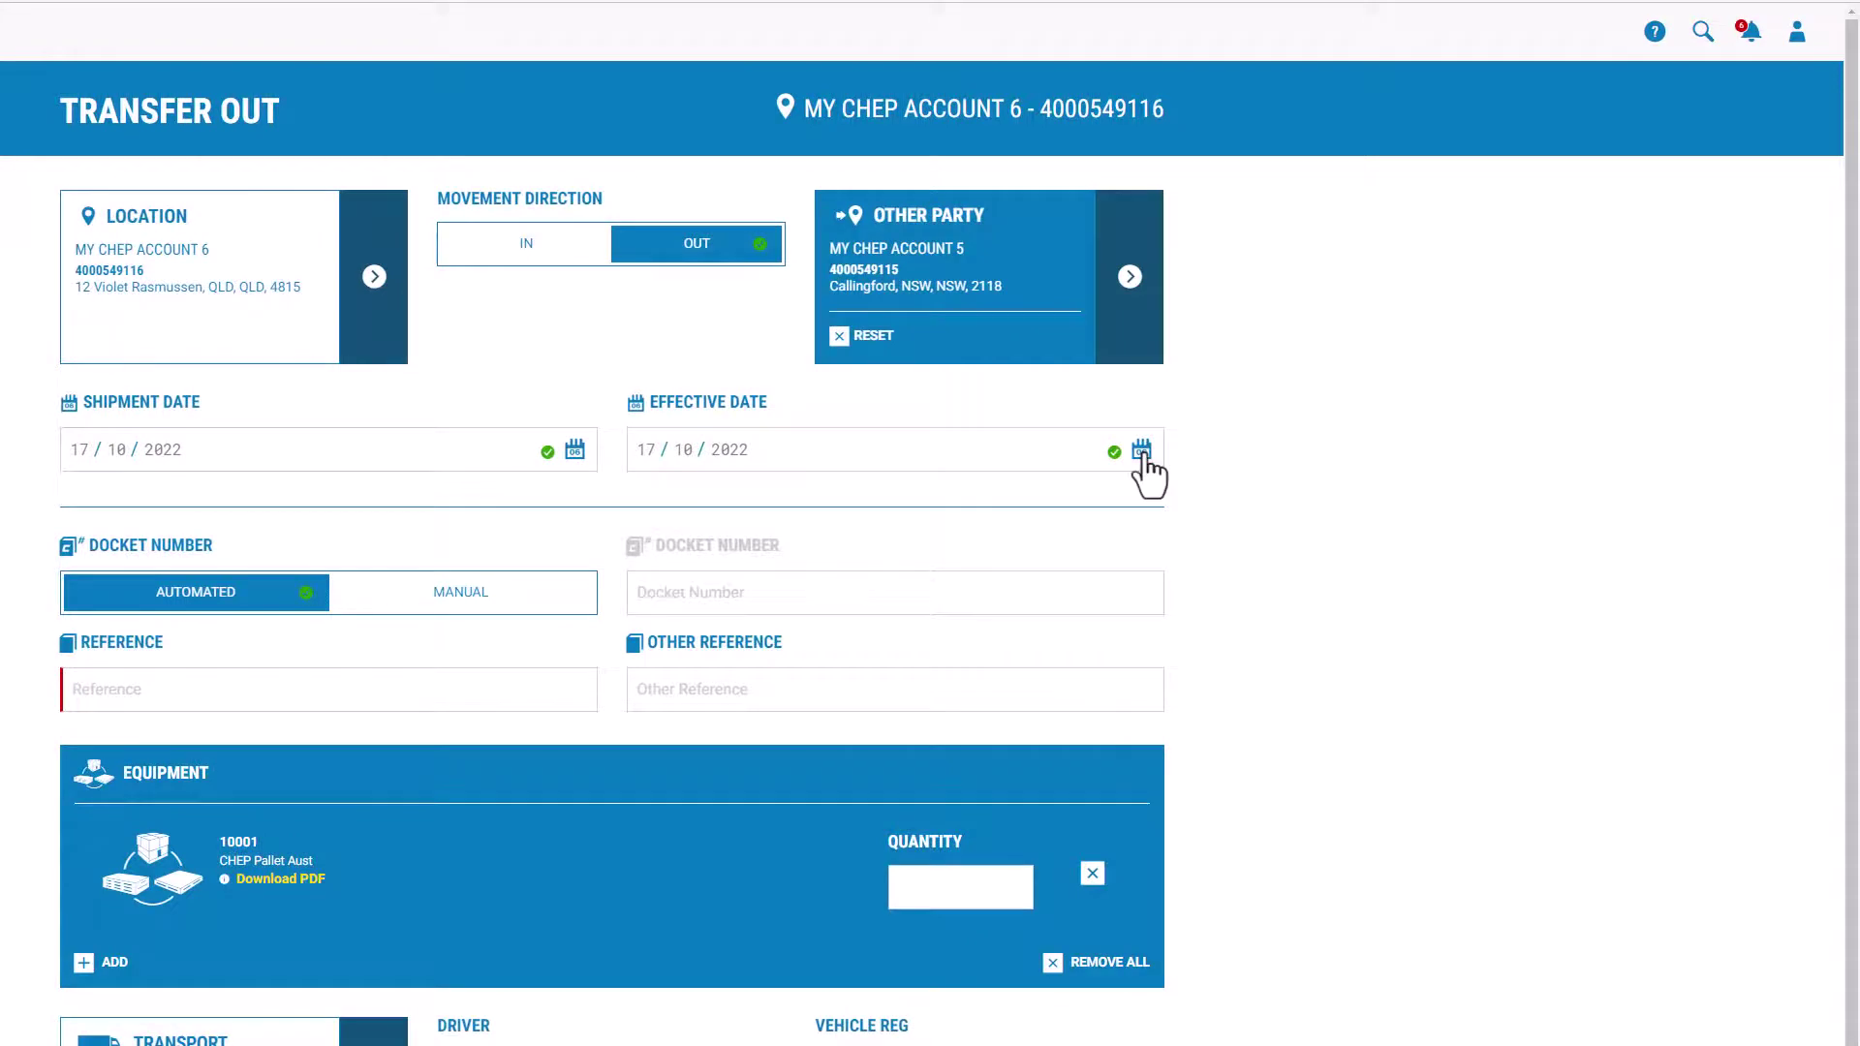
{"action": "left_click", "coordinate": [1142, 451]}
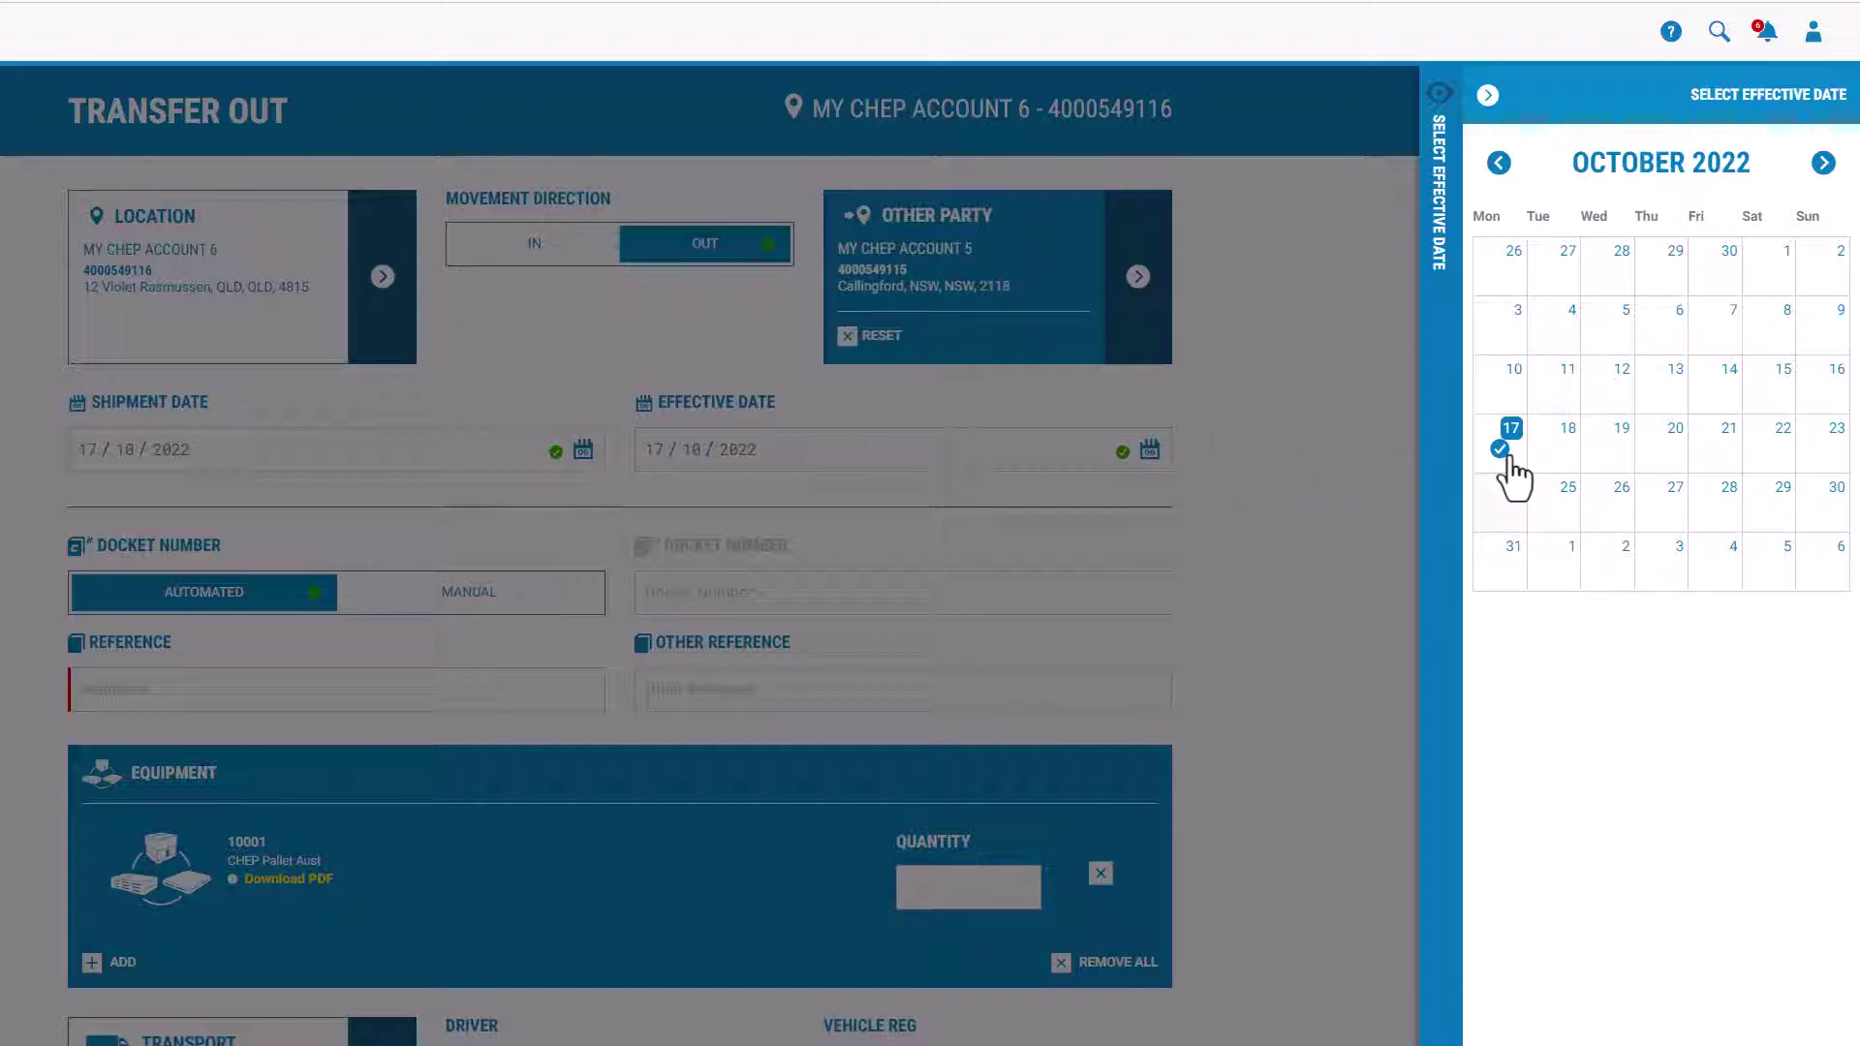
{"action": "left_click", "coordinate": [1498, 503]}
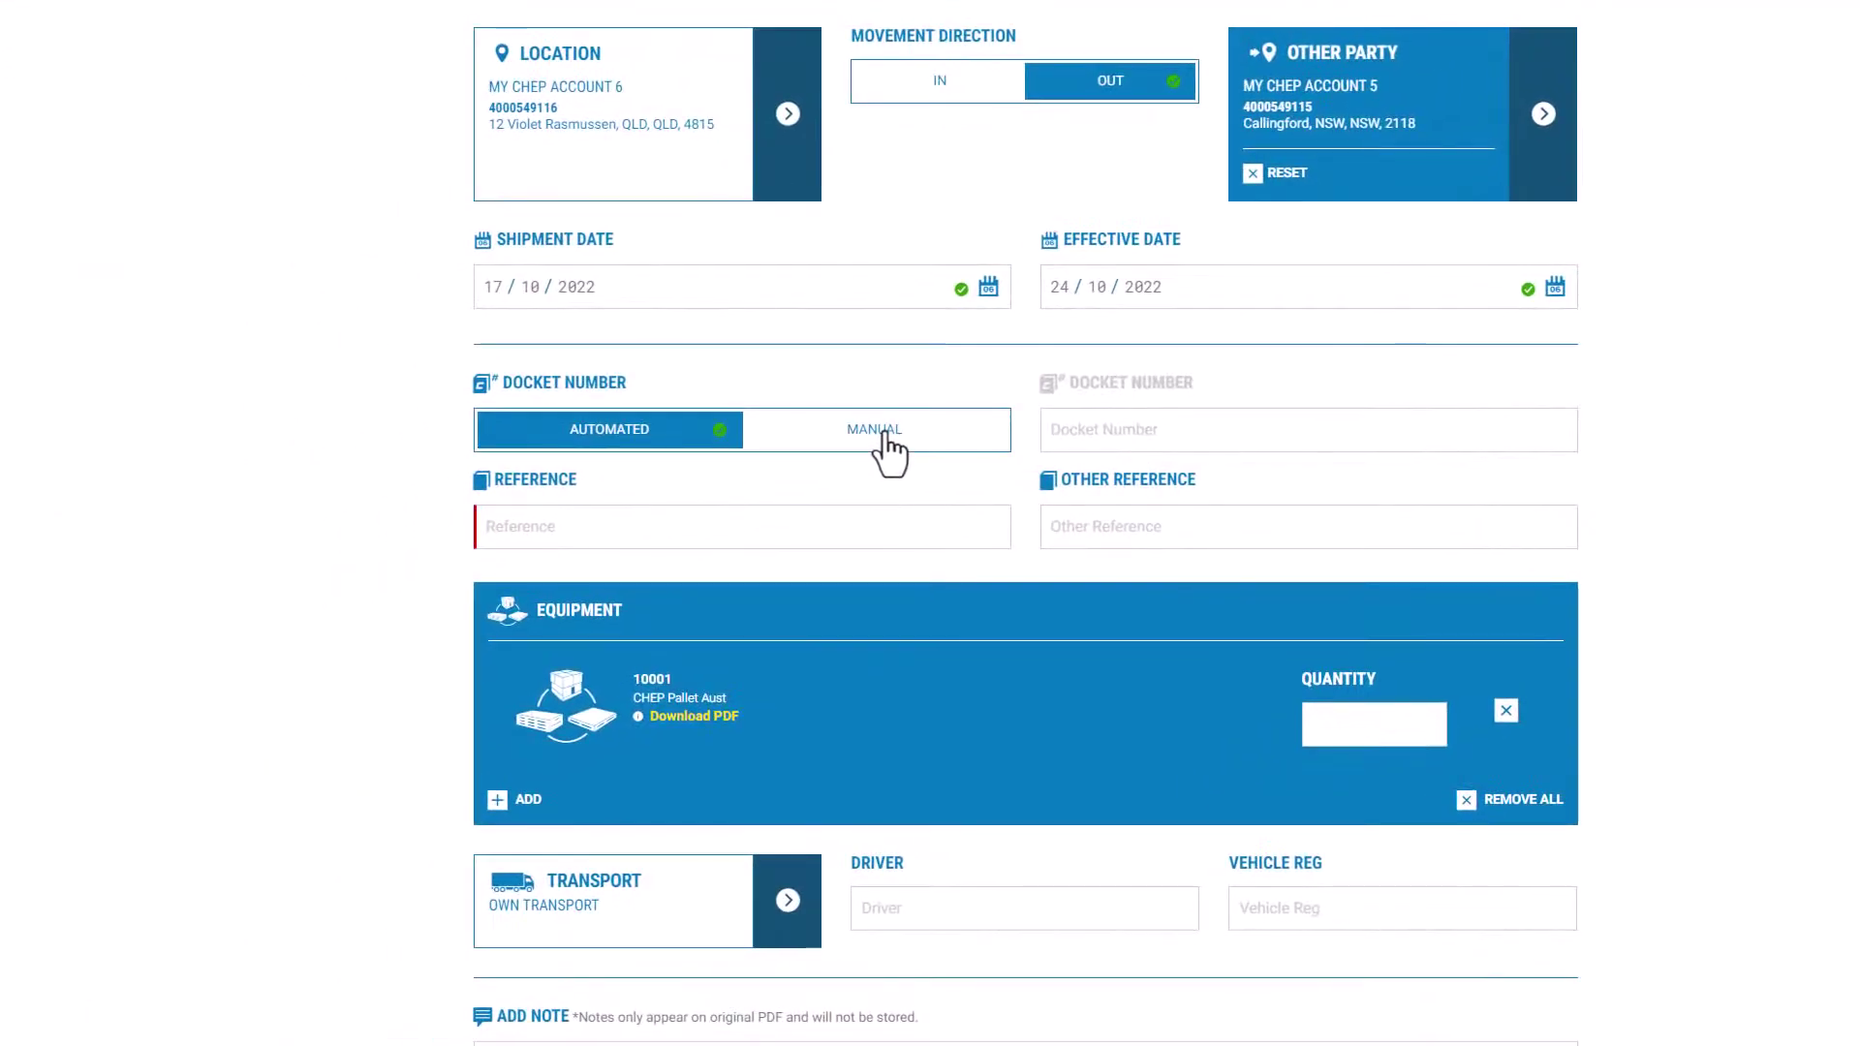
Step: Try manual docket numbering, then return the docket number to Automated
{"action": "left_click", "coordinate": [883, 438]}
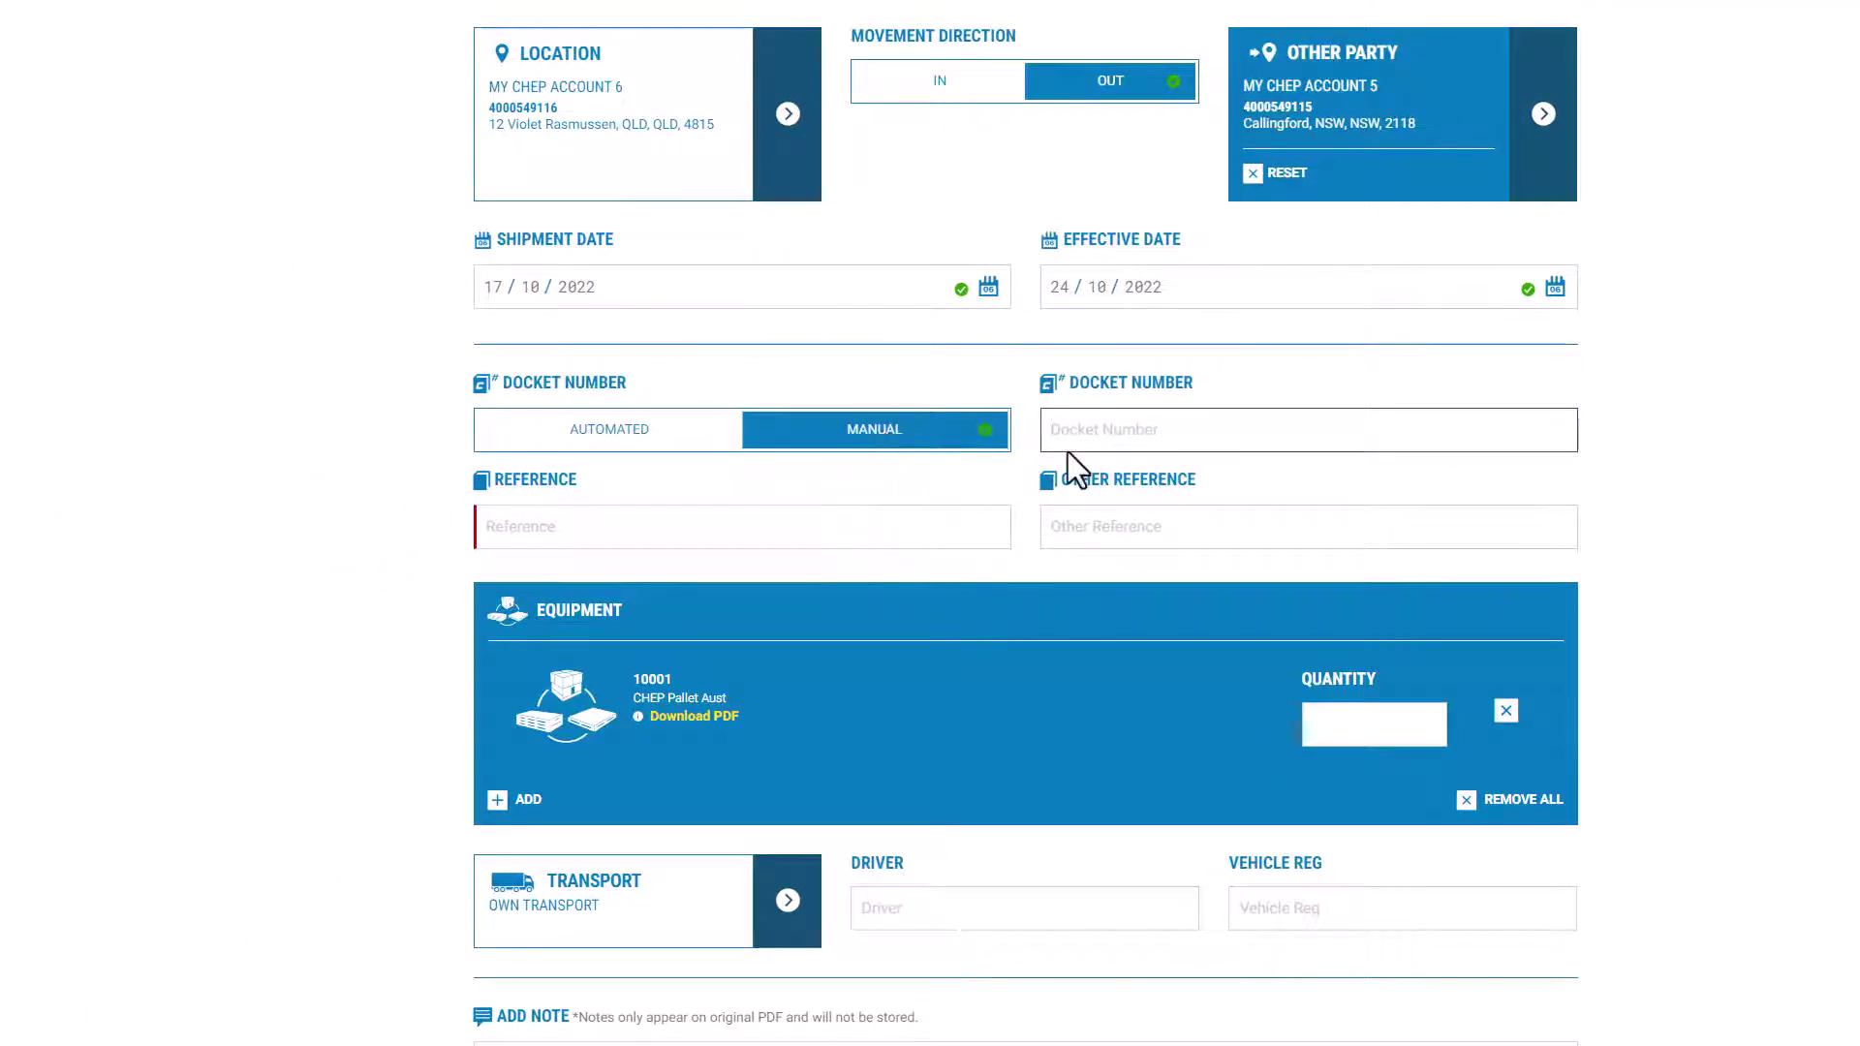
{"action": "type", "text": "ABGF111111111"}
{"action": "left_click", "coordinate": [815, 444]}
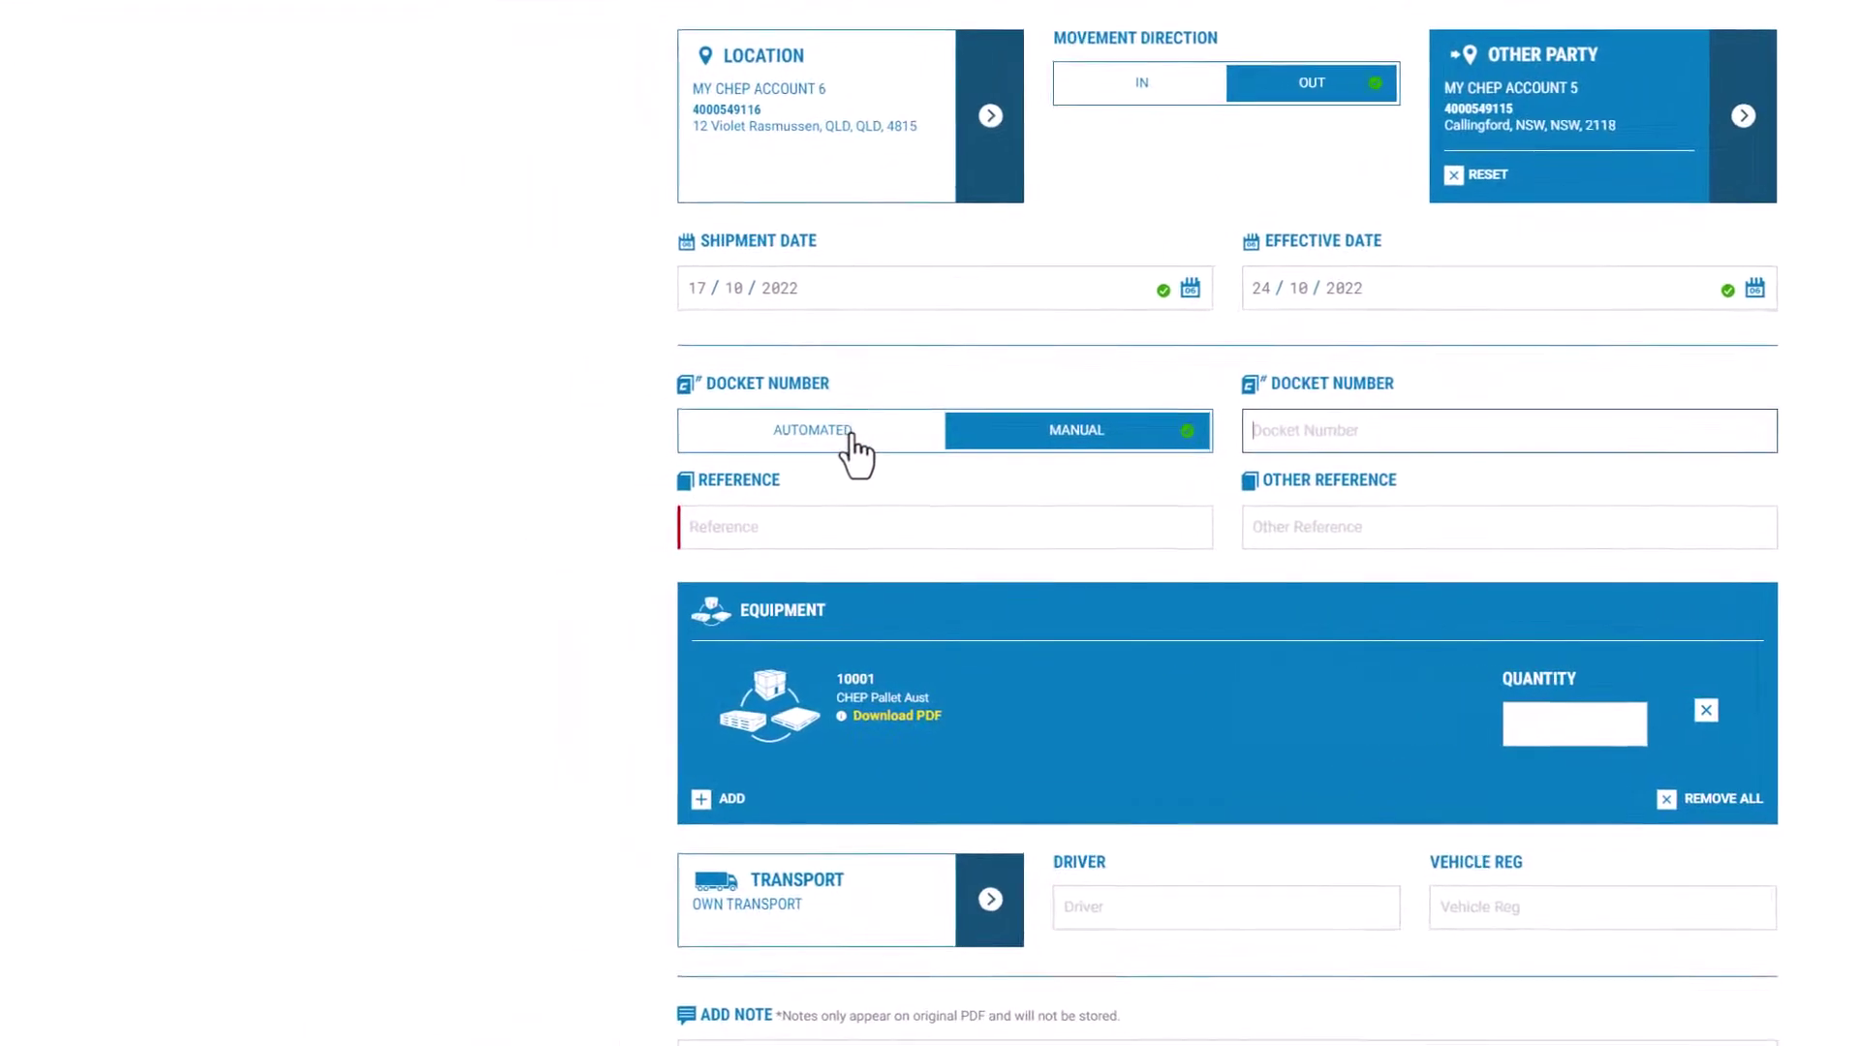
{"action": "left_click", "coordinate": [856, 445]}
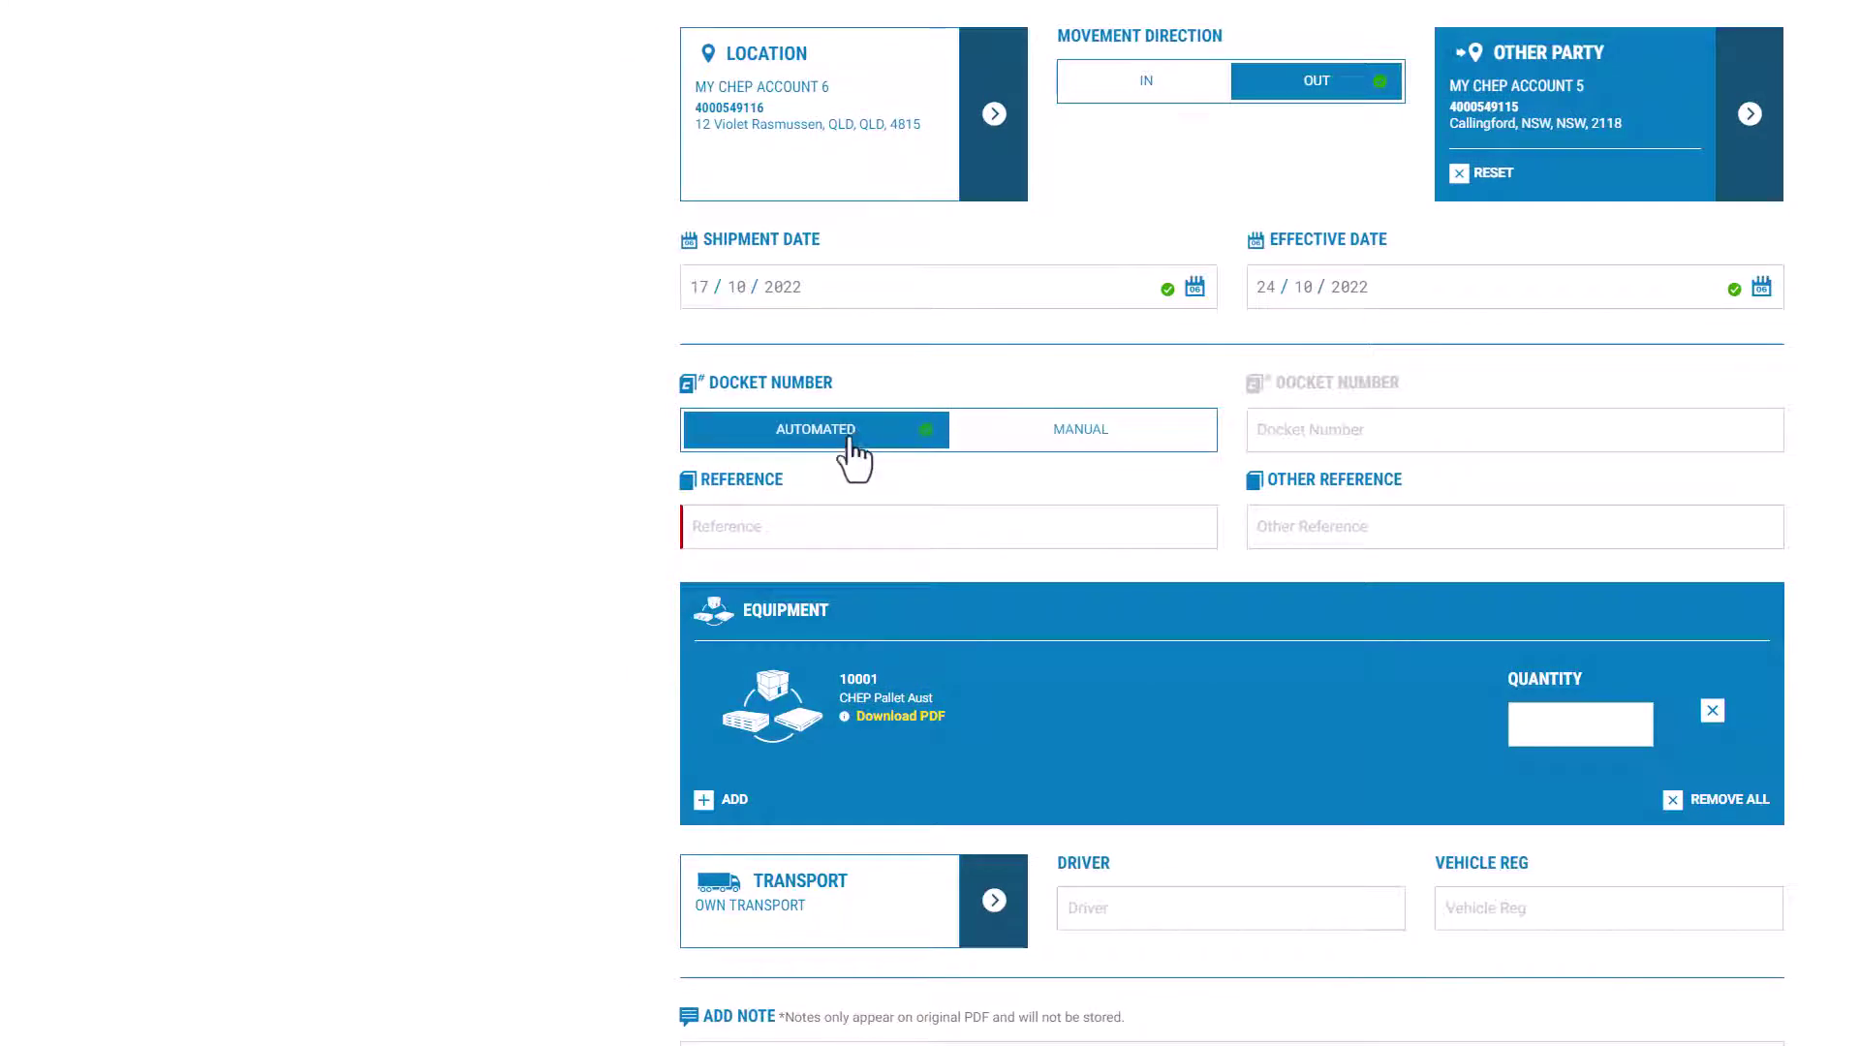
Step: Enter the purchase-order number as Reference and the invoice number as Other Reference
{"action": "left_click", "coordinate": [787, 520]}
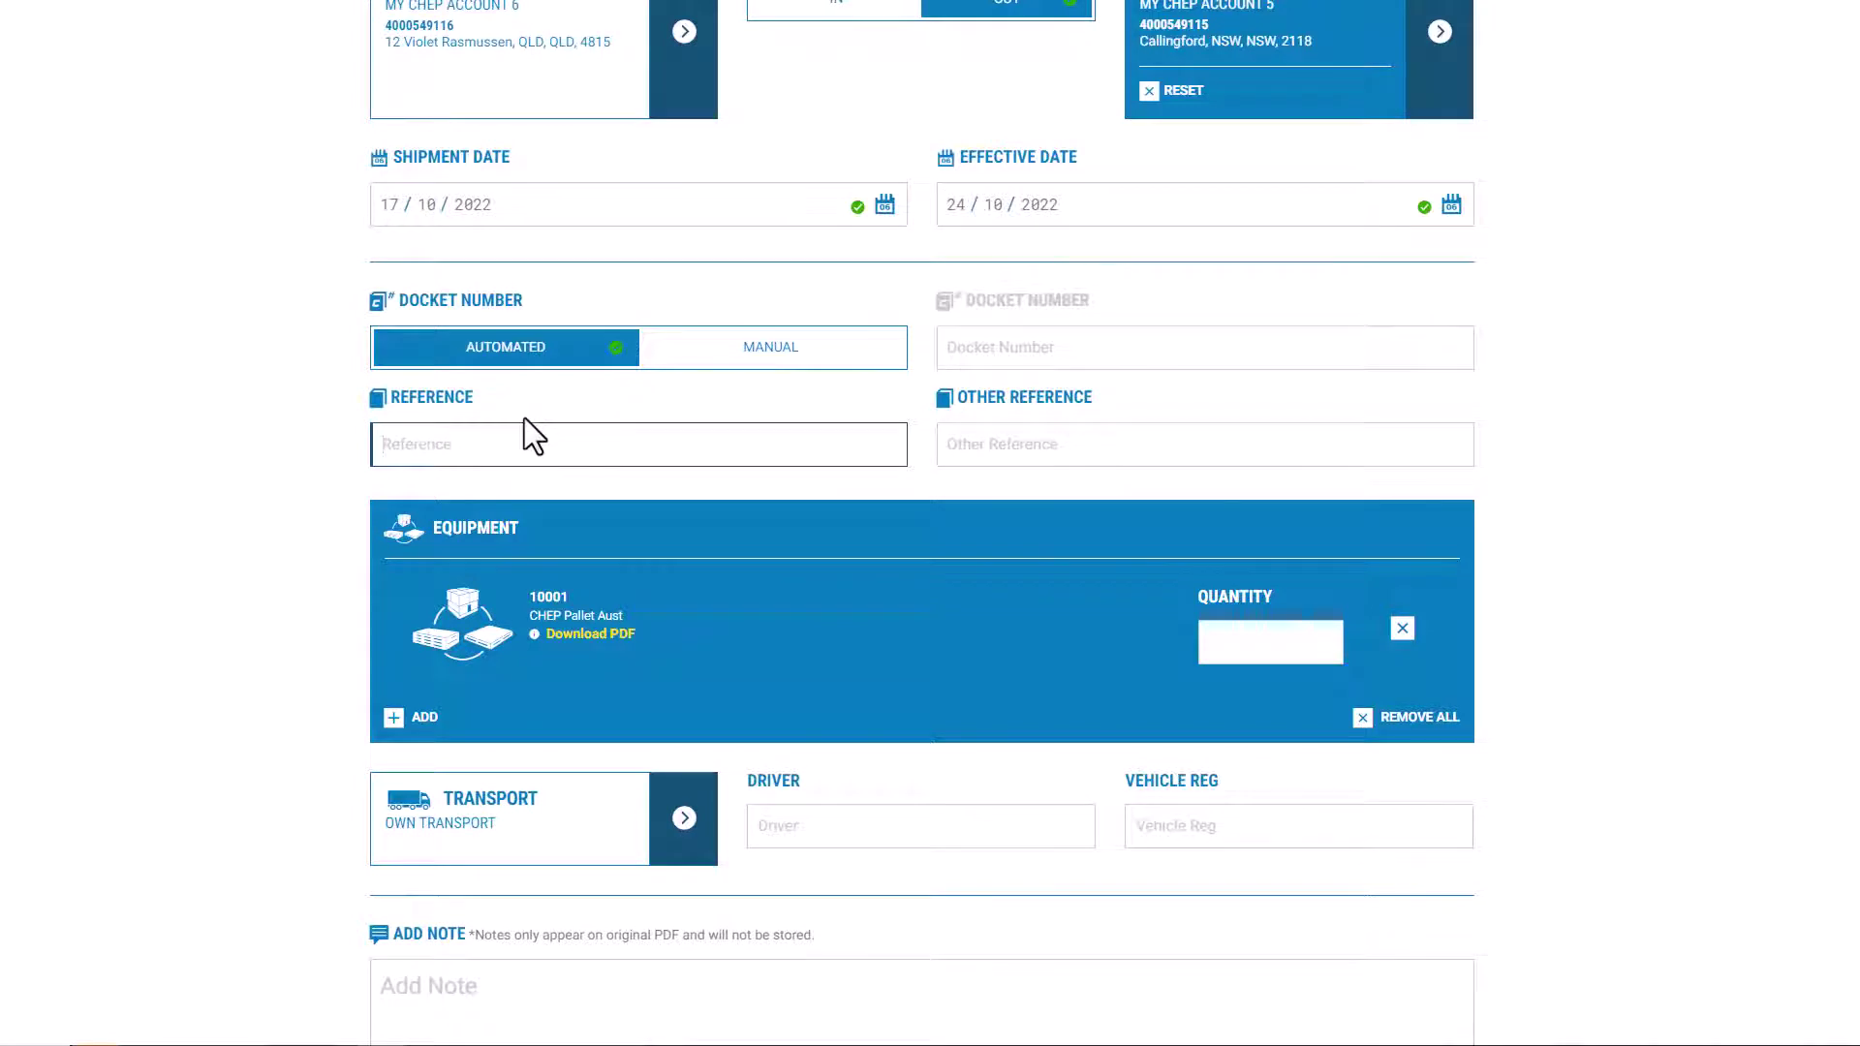
{"action": "type", "text": "PO5489"}
{"action": "left_click", "coordinate": [982, 451]}
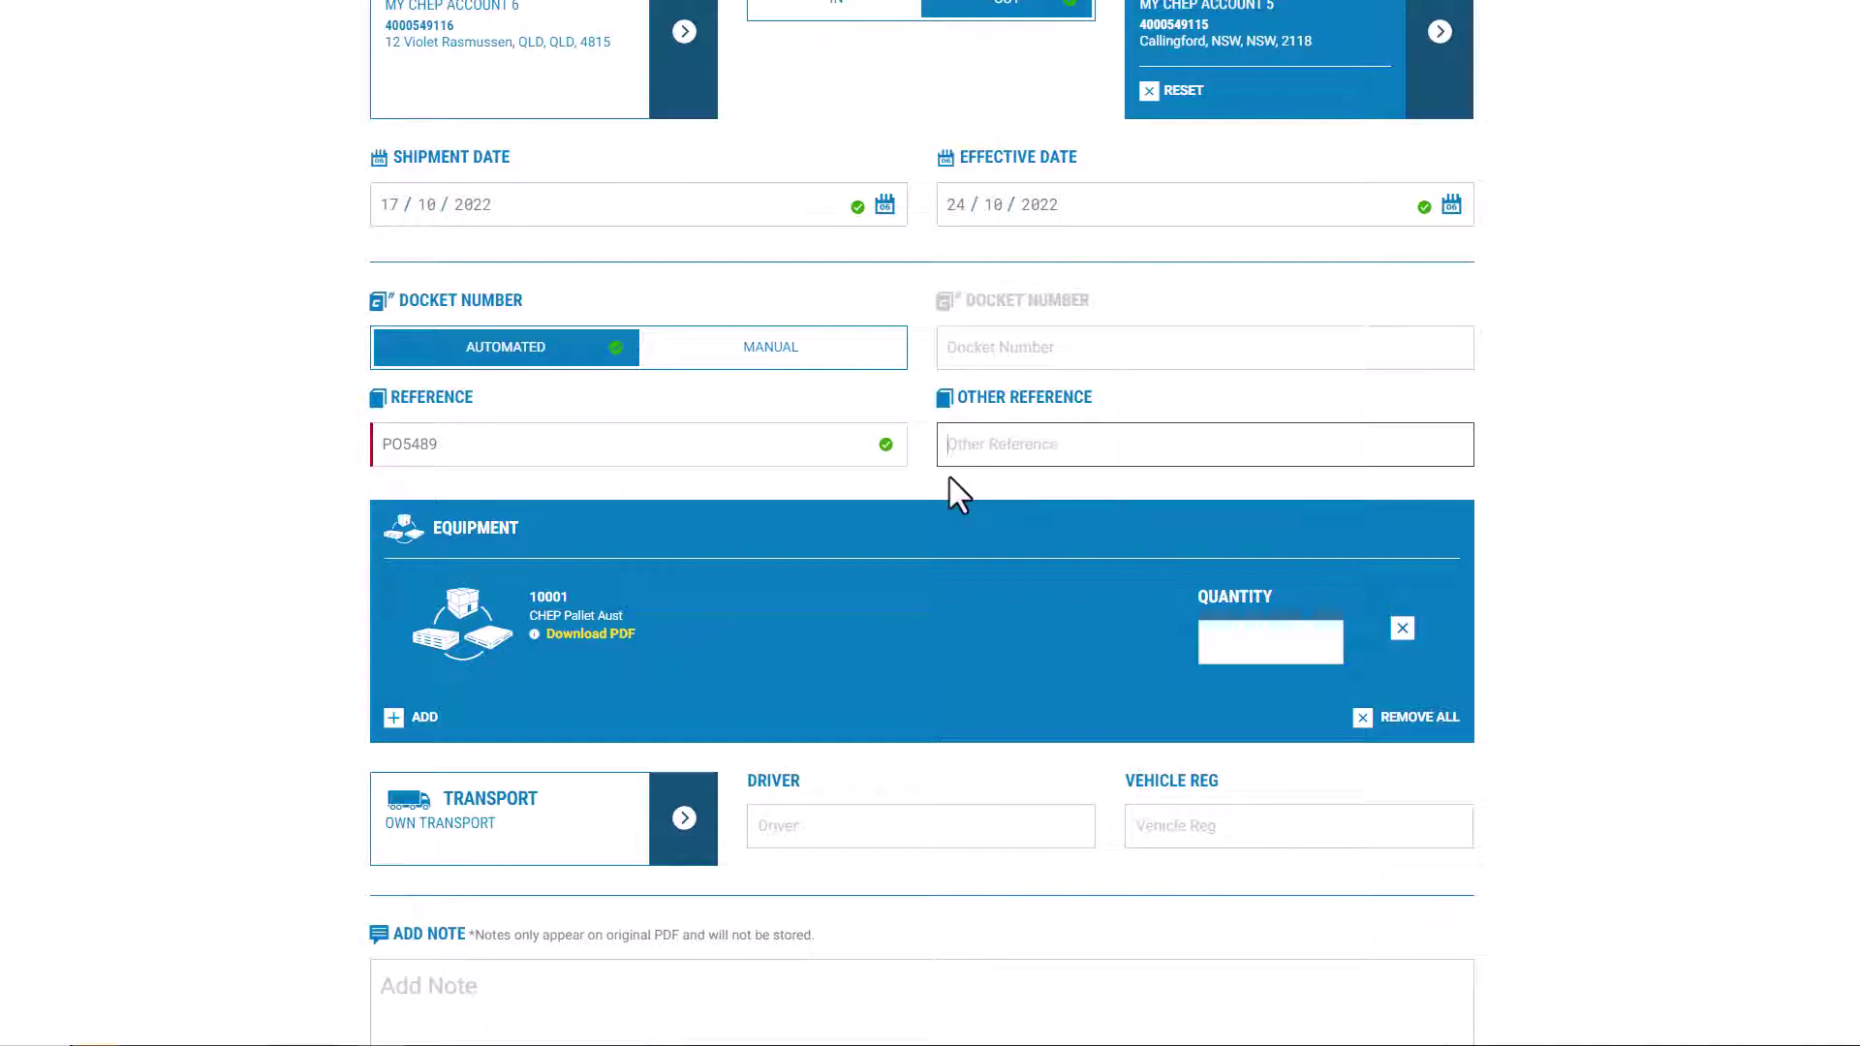
{"action": "type", "text": "INV569317"}
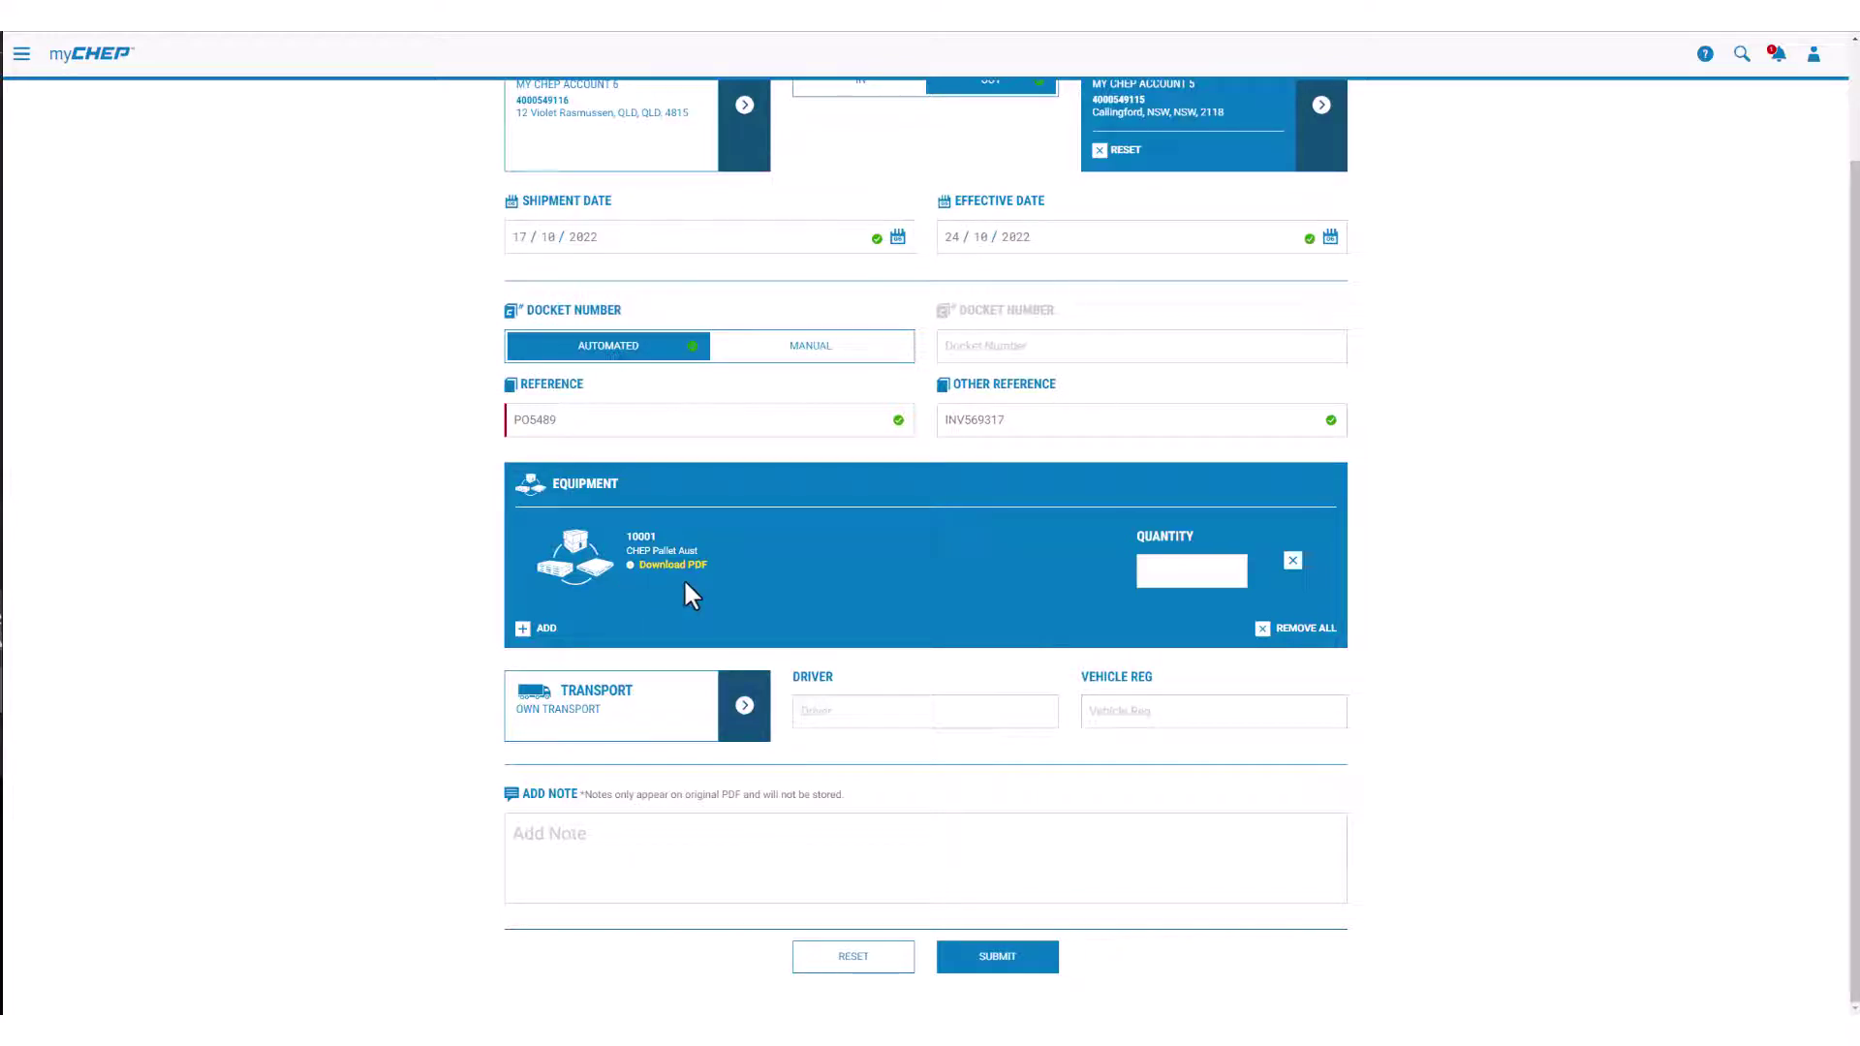
Step: Add 2 of the 6060 FB2 Bin, then remove it and clear all equipment
{"action": "left_click", "coordinate": [1174, 579]}
{"action": "type", "text": "12"}
{"action": "left_click", "coordinate": [524, 631]}
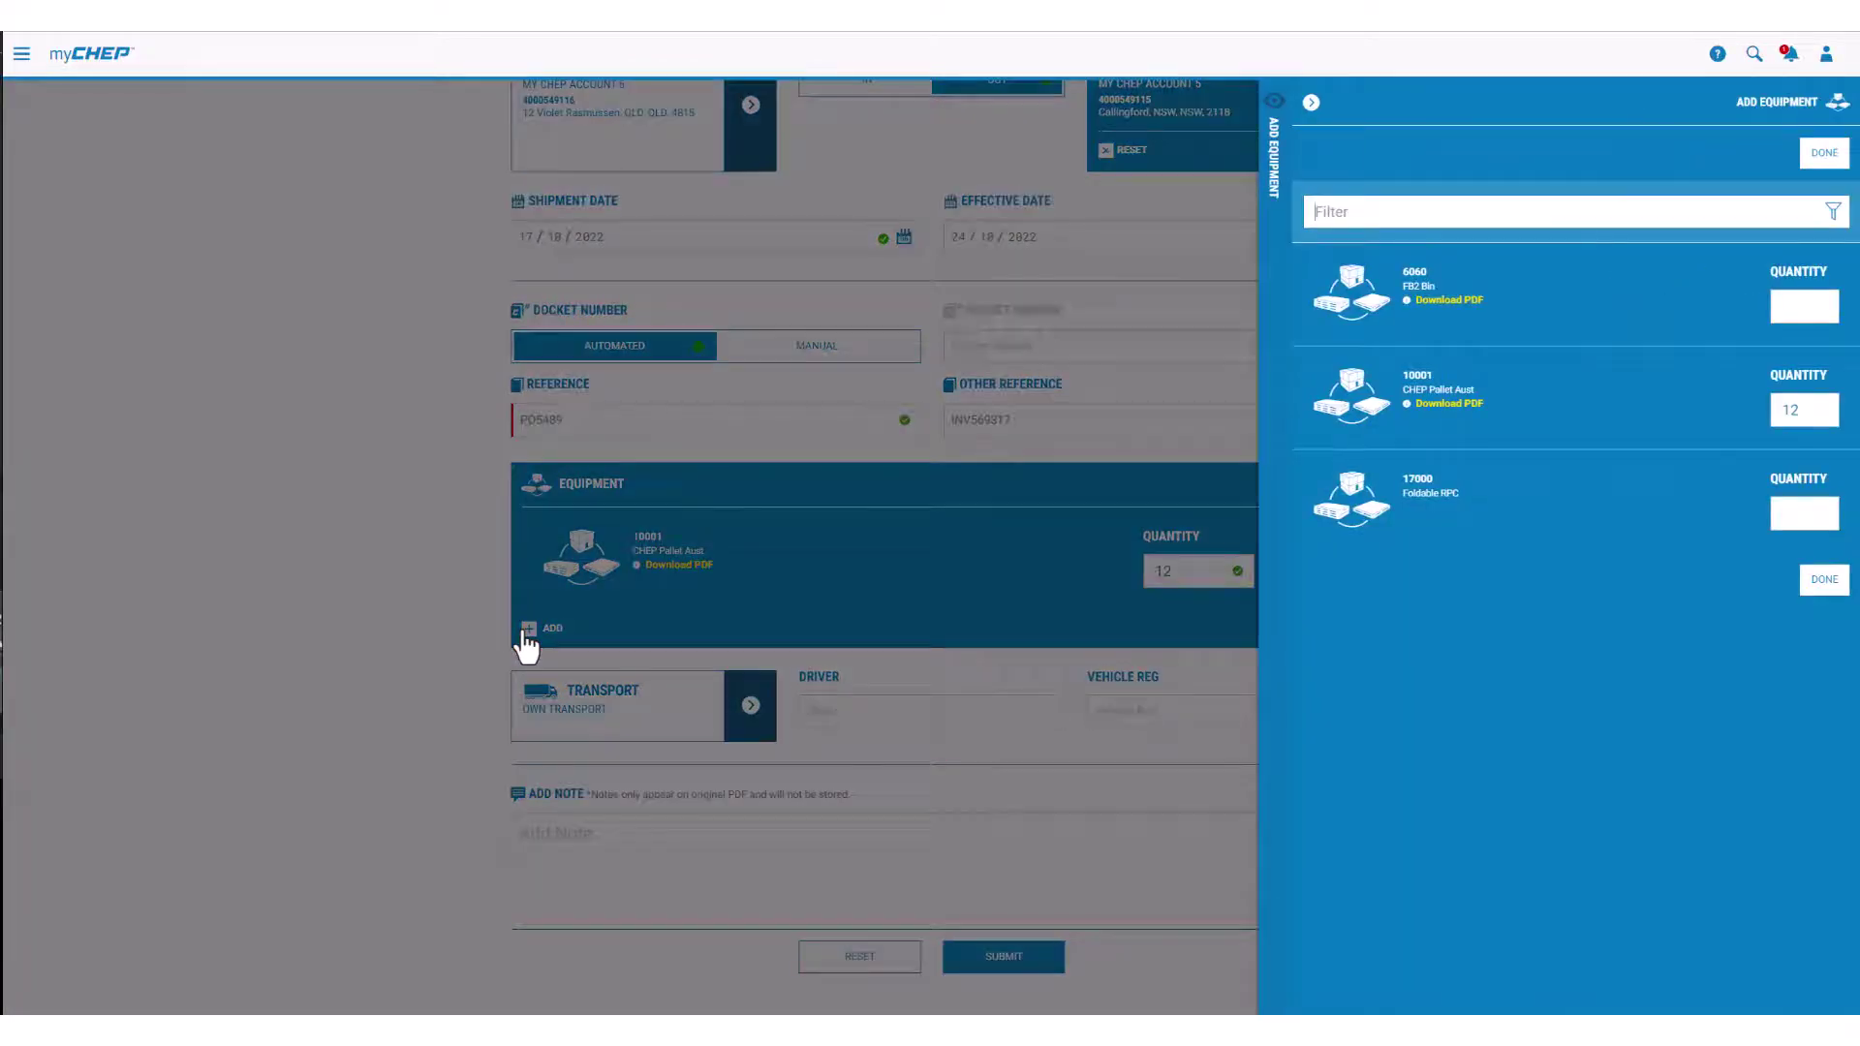
{"action": "left_click", "coordinate": [1808, 307]}
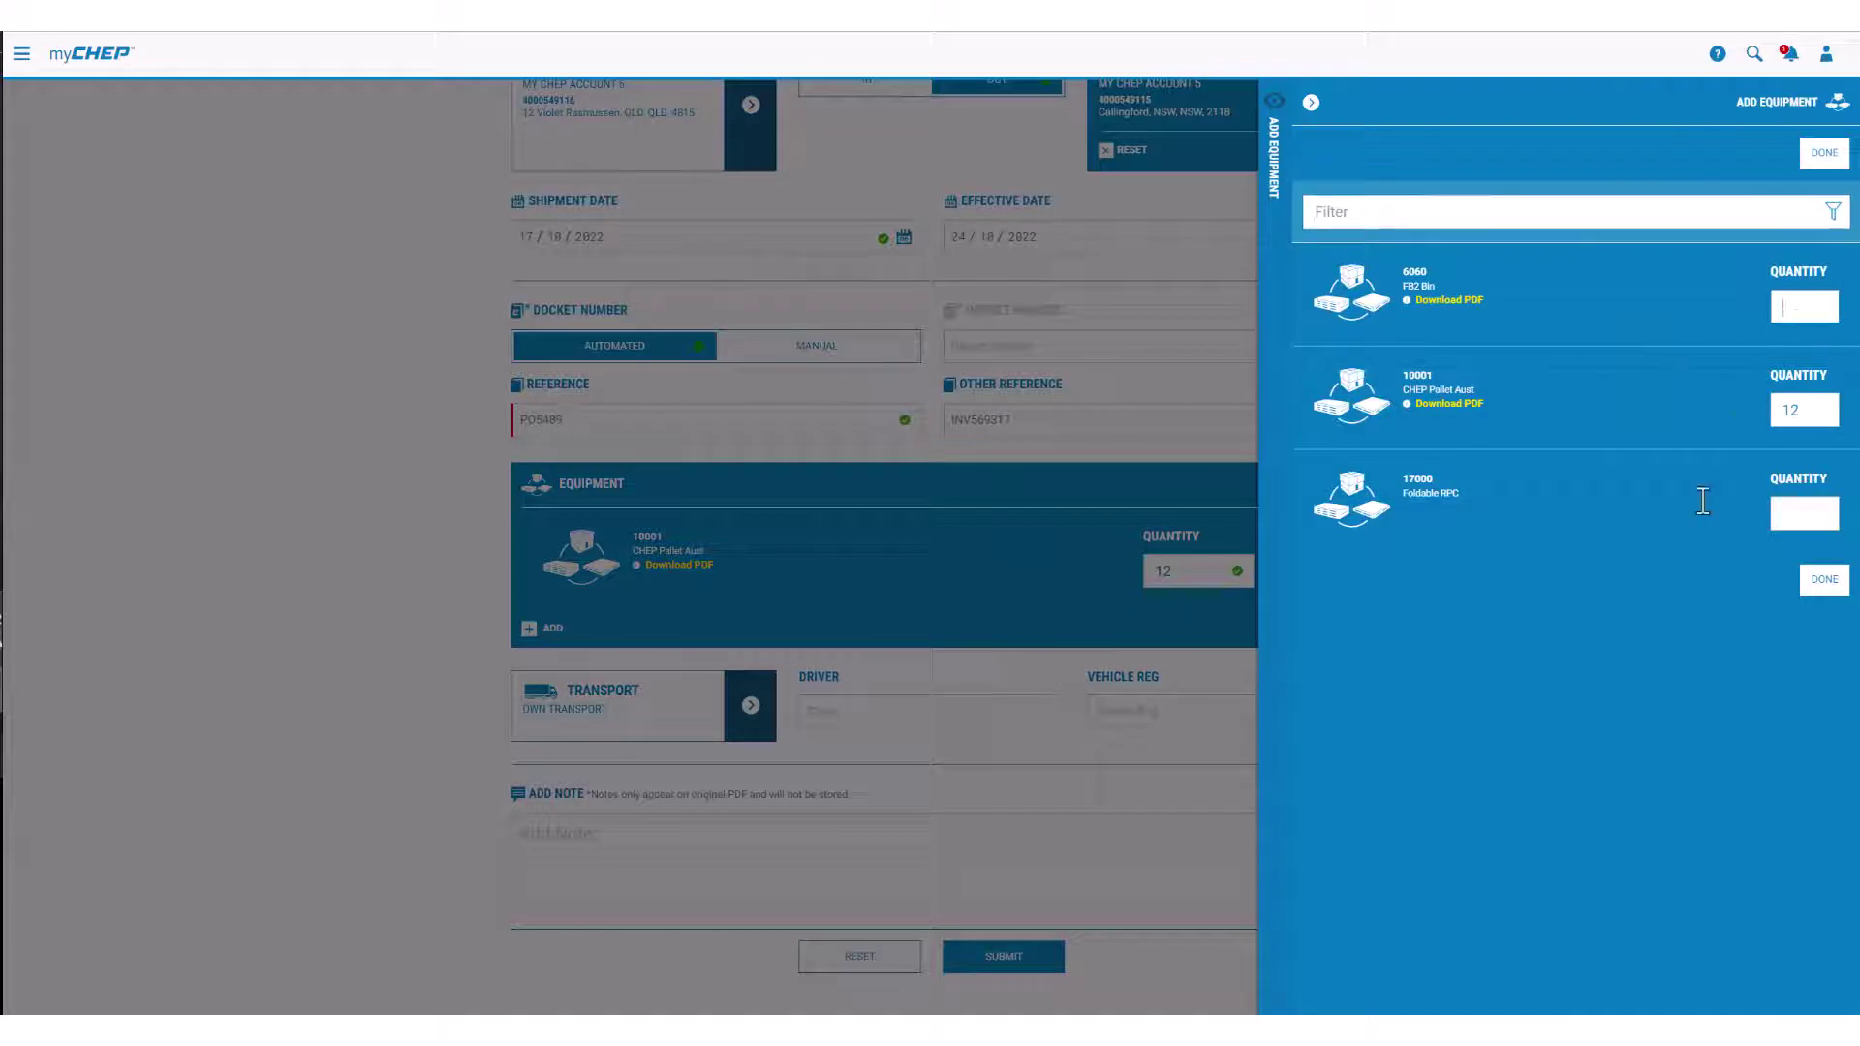
{"action": "type", "text": "2"}
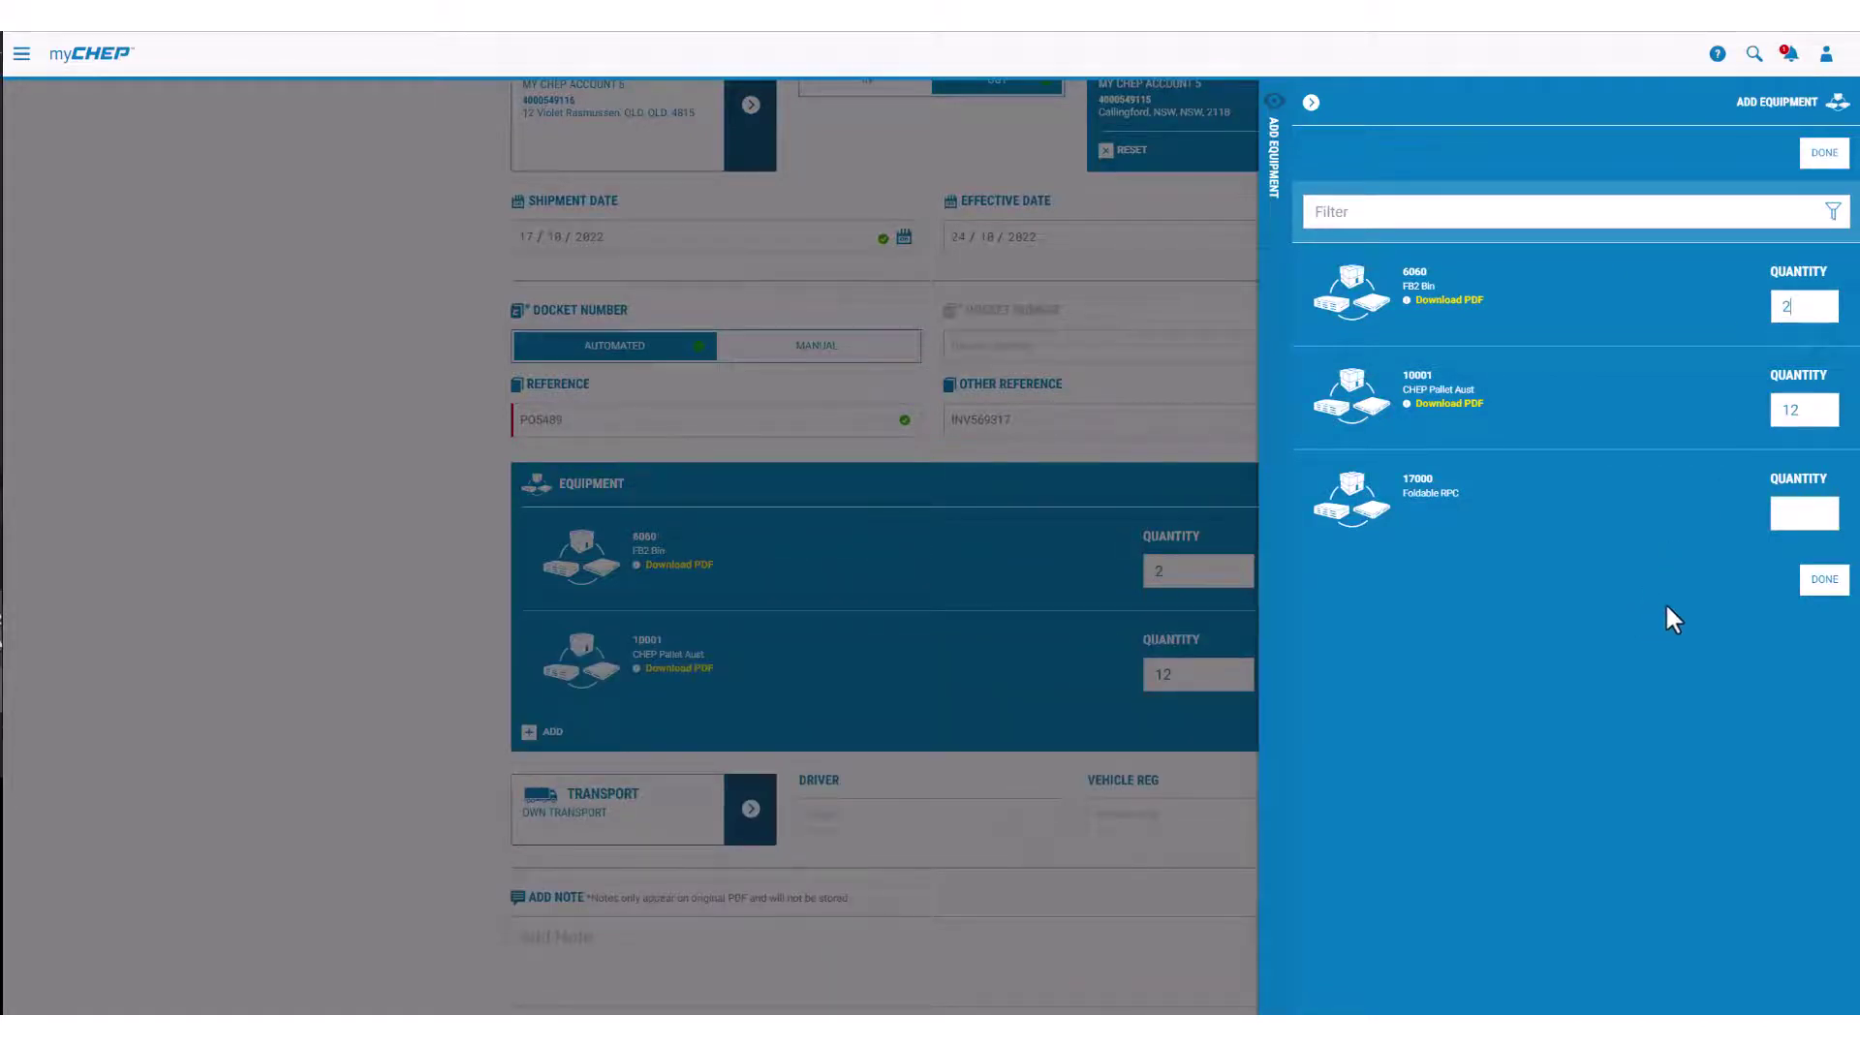
{"action": "left_click", "coordinate": [1821, 581]}
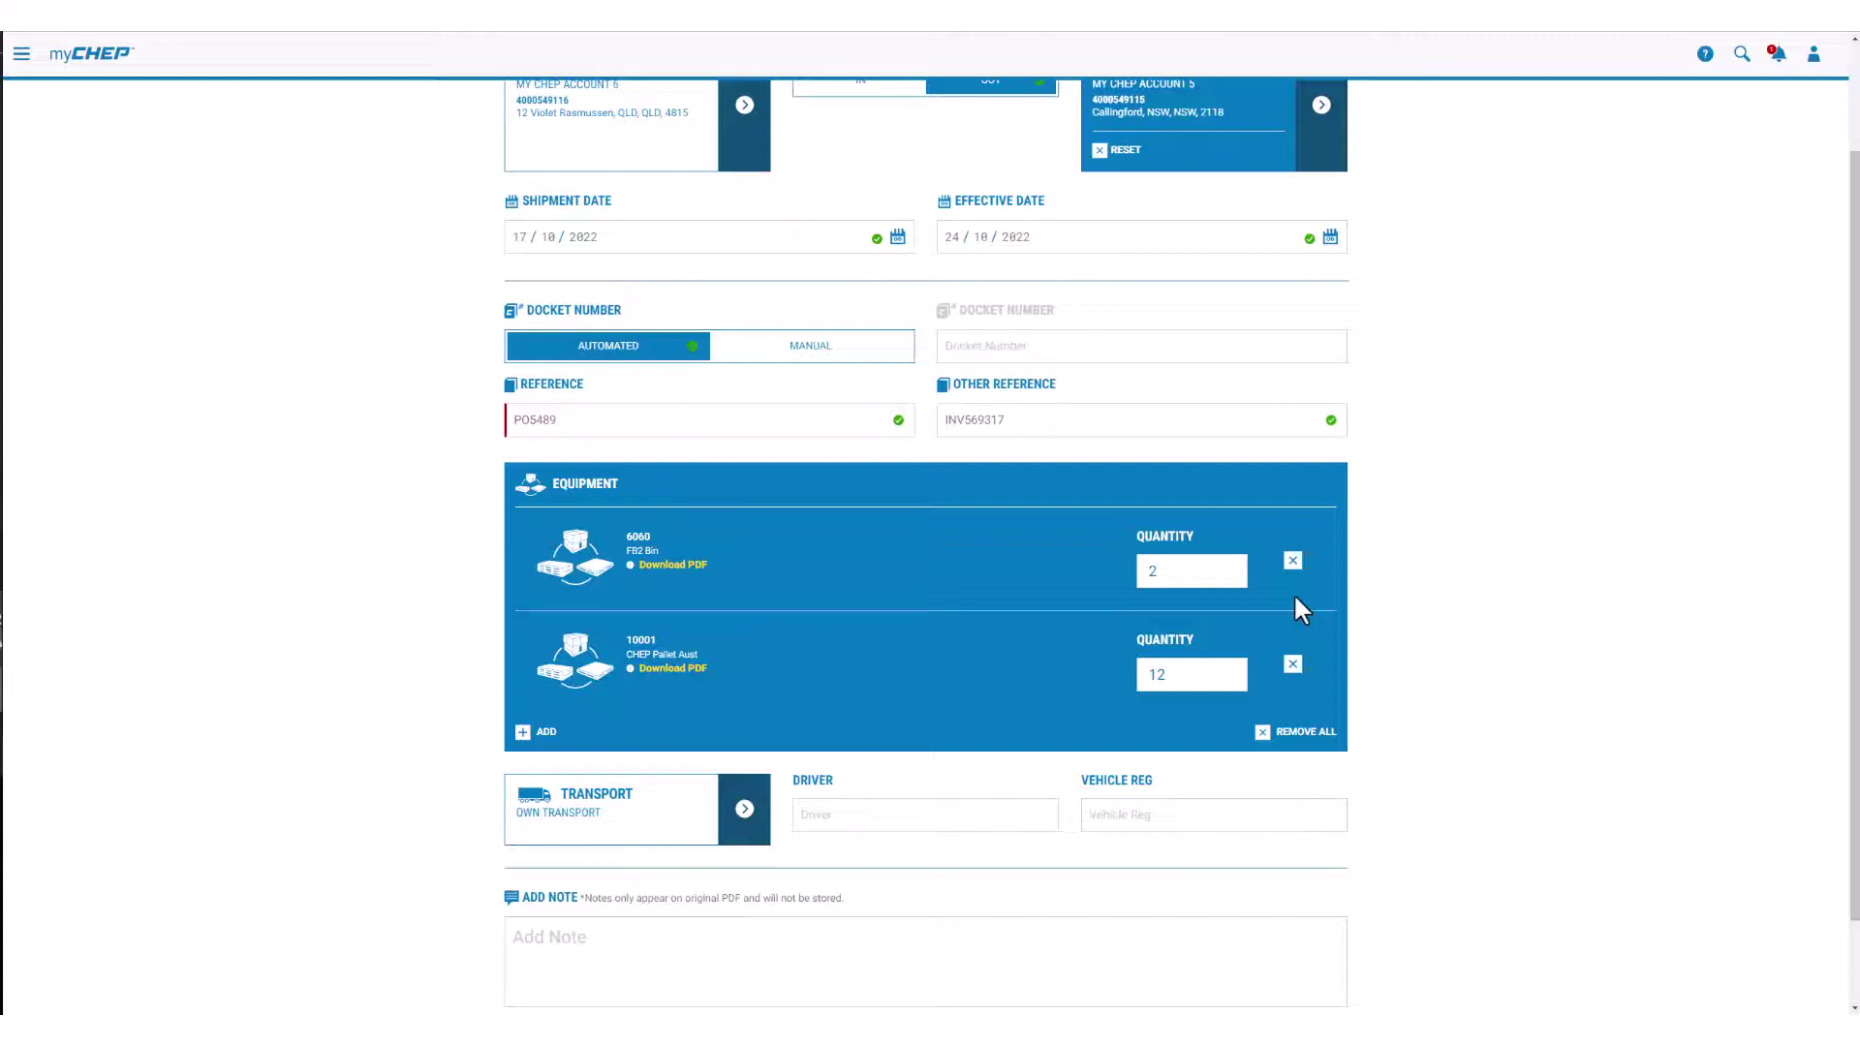
{"action": "left_click", "coordinate": [1292, 561]}
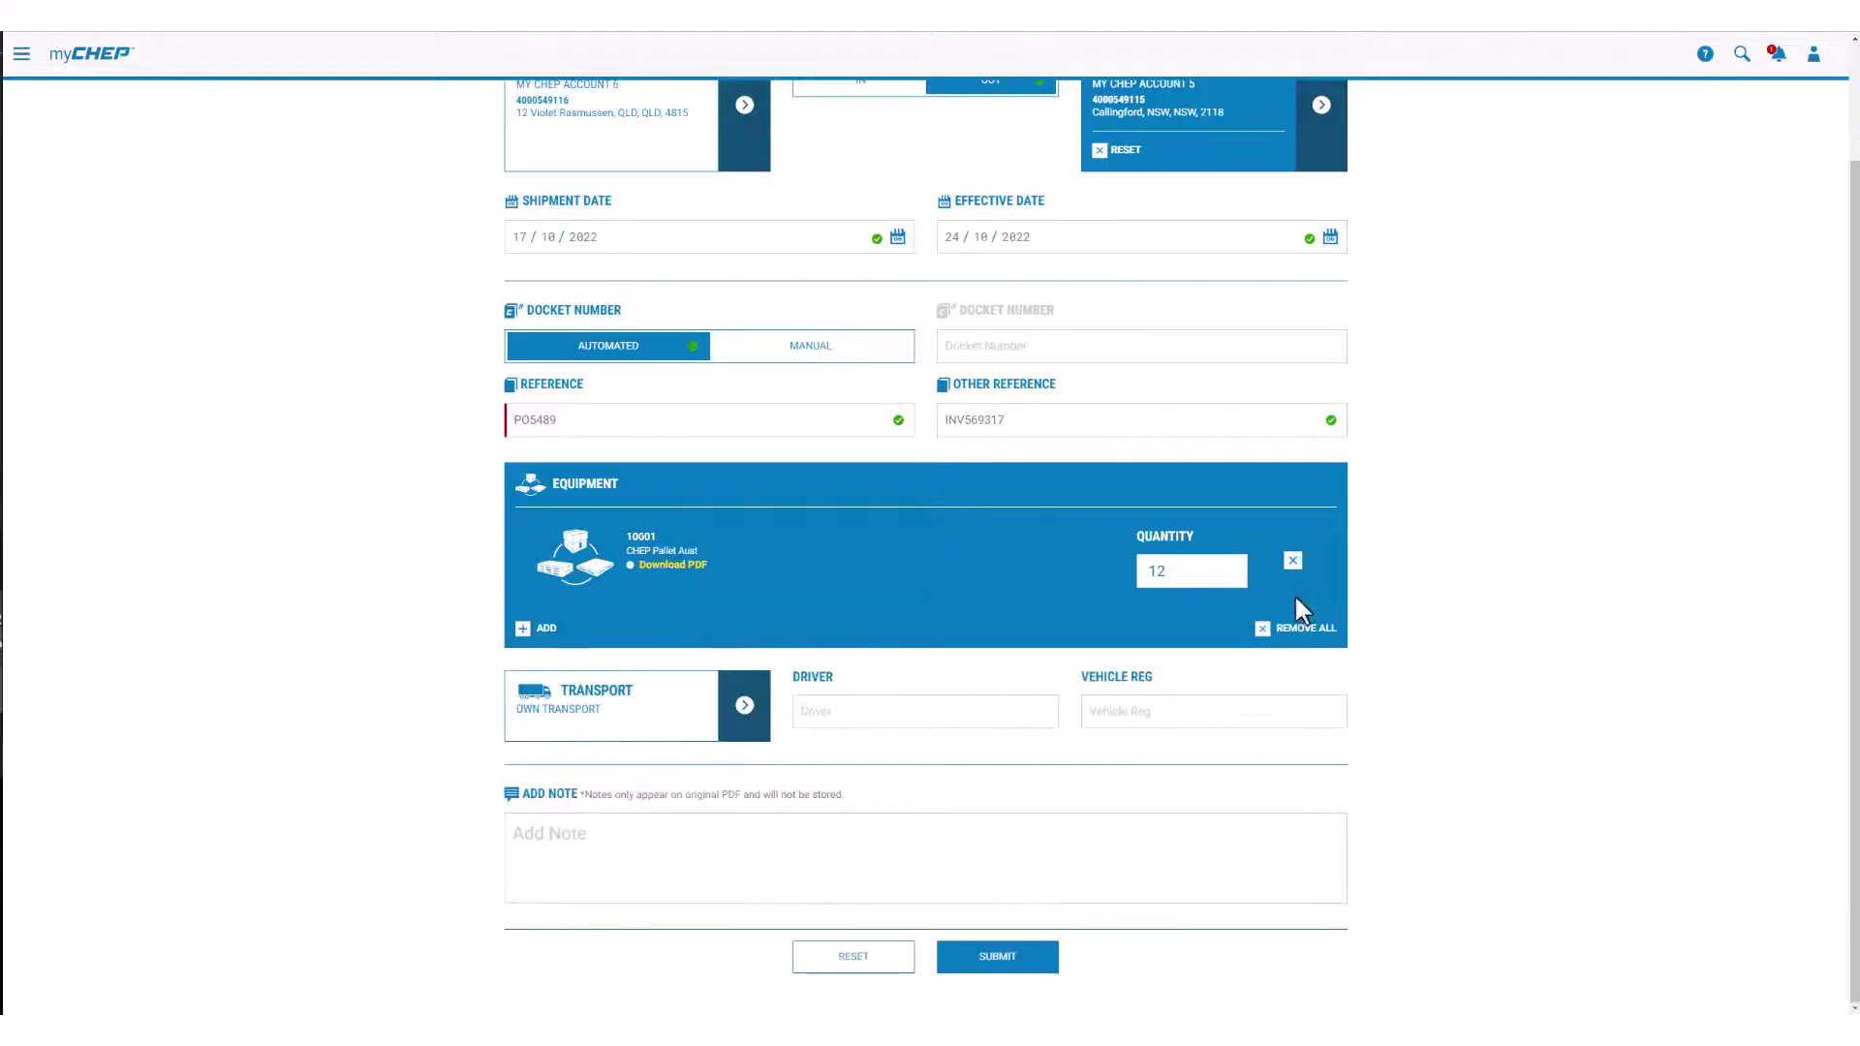
{"action": "left_click", "coordinate": [1294, 632]}
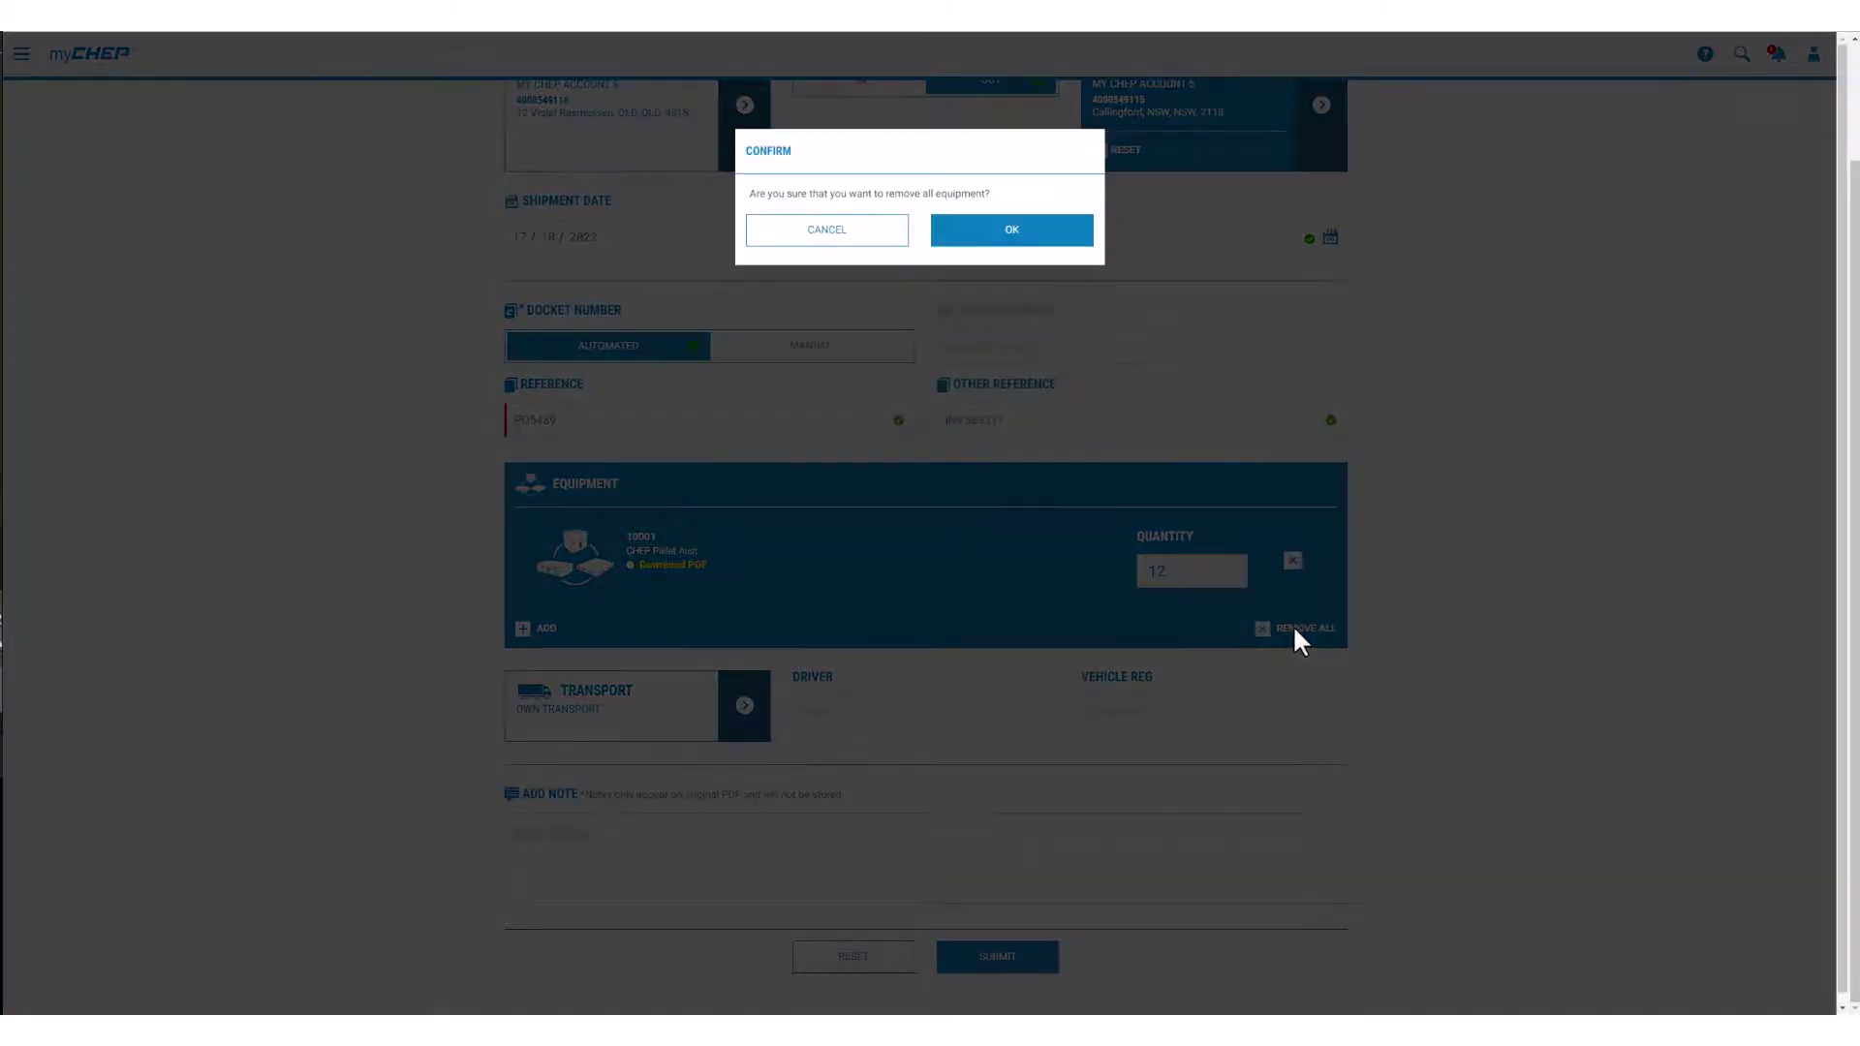
{"action": "left_click", "coordinate": [1011, 225]}
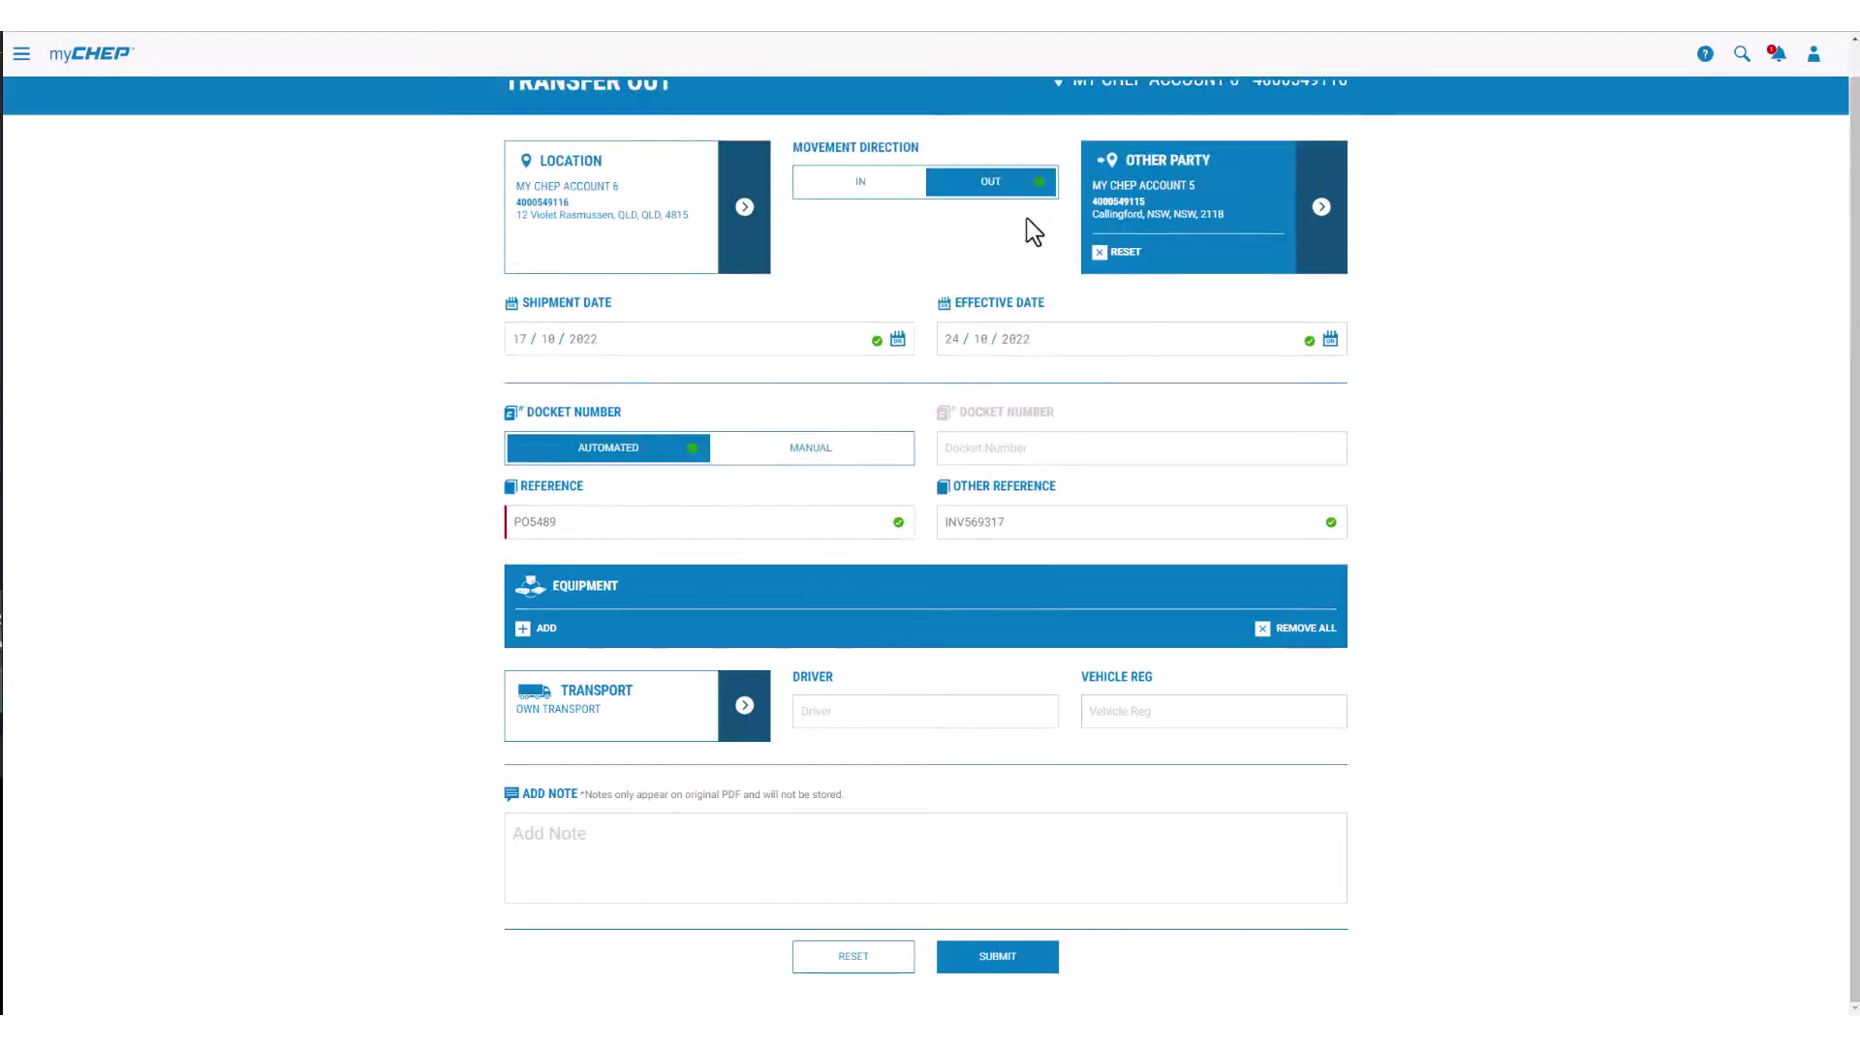
Step: Add 12 of the 10001 CHEP Pallet Aust to the transfer
{"action": "left_click", "coordinate": [523, 628]}
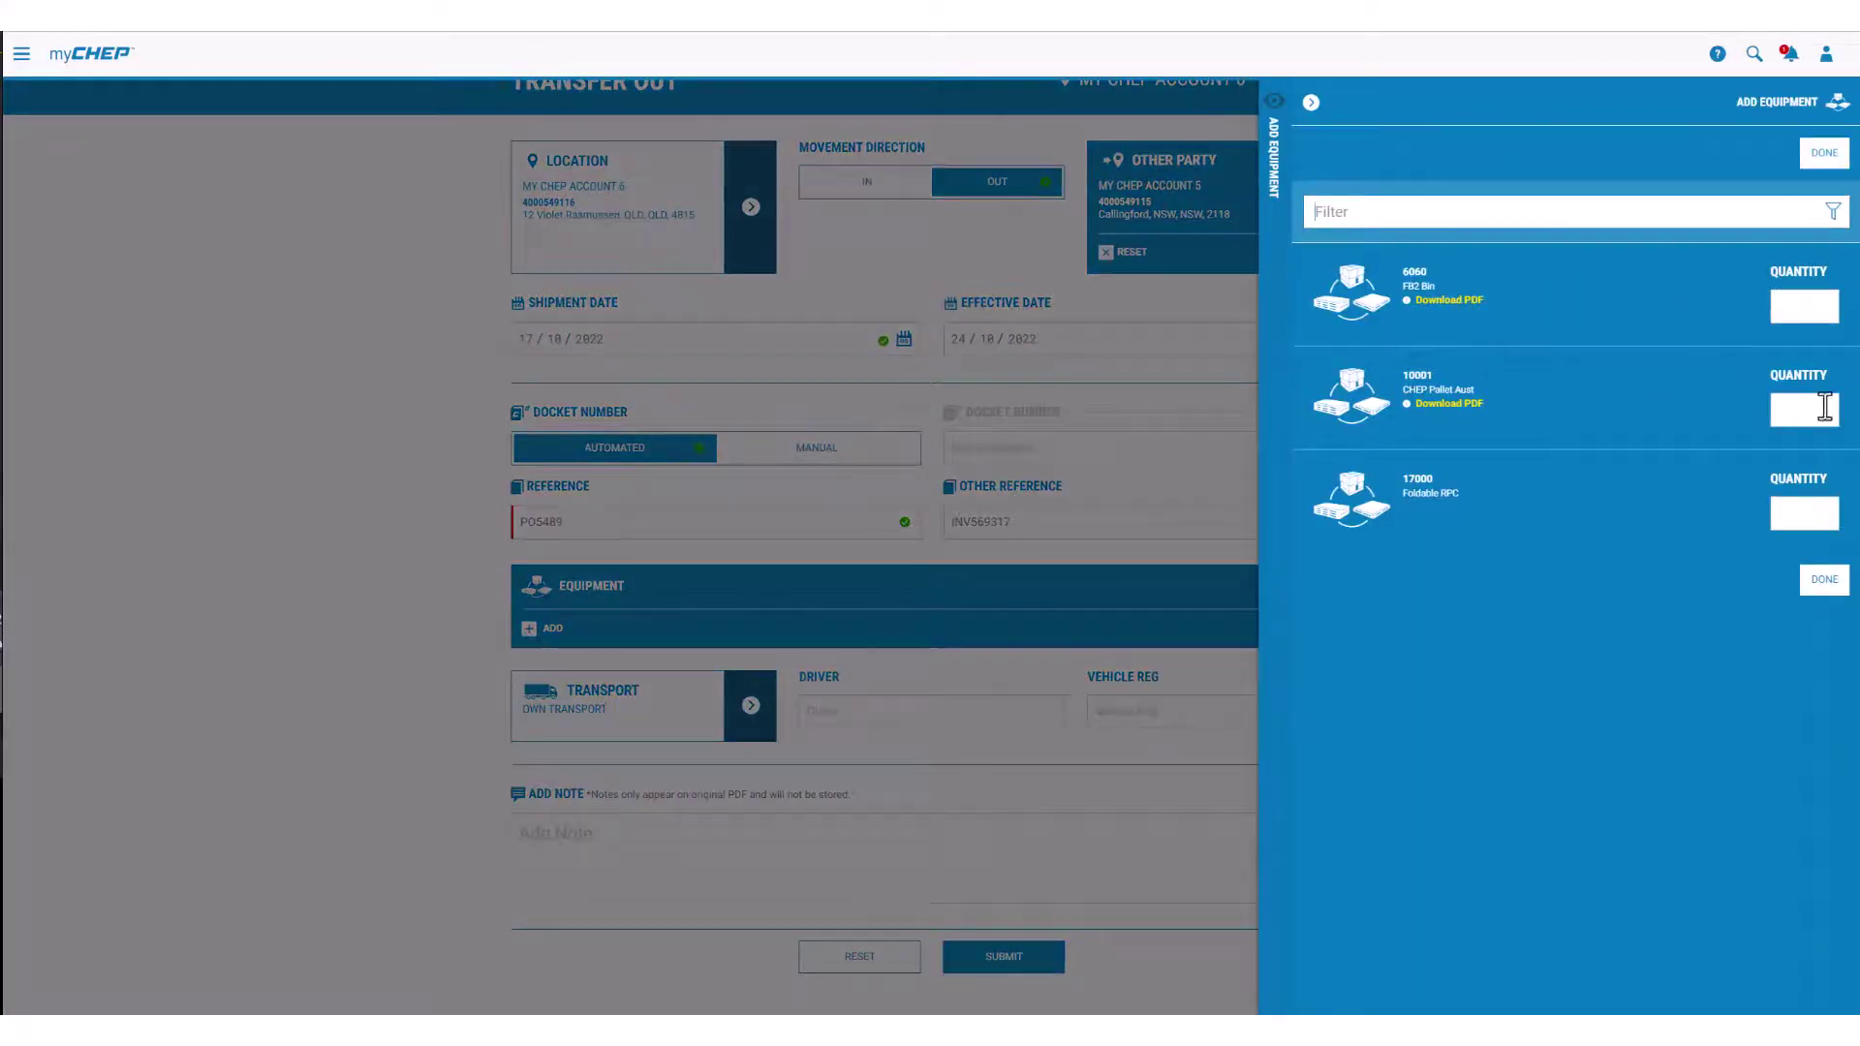
{"action": "left_click", "coordinate": [1817, 405]}
{"action": "type", "text": "12"}
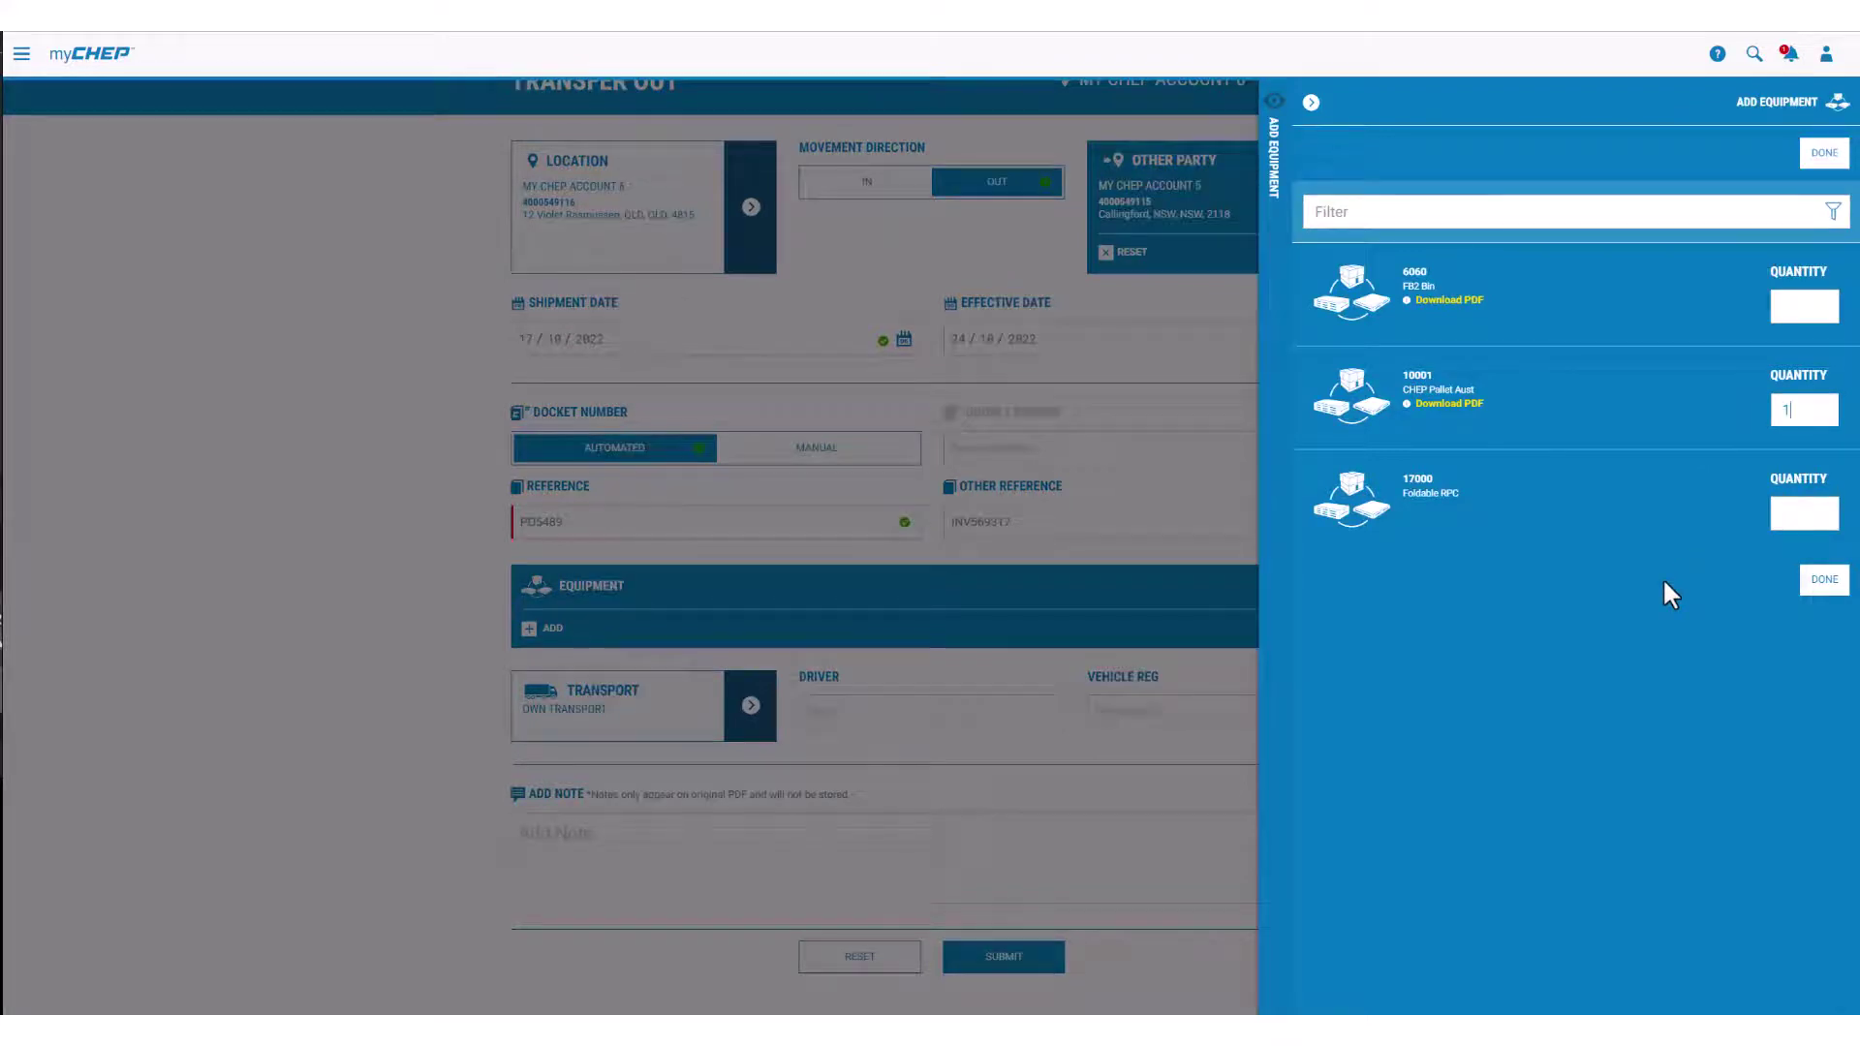
{"action": "left_click", "coordinate": [1825, 581]}
Step: Request equipment type 14536 from Administration > Manage Locations > Request Add Equipment
{"action": "left_click", "coordinate": [22, 53]}
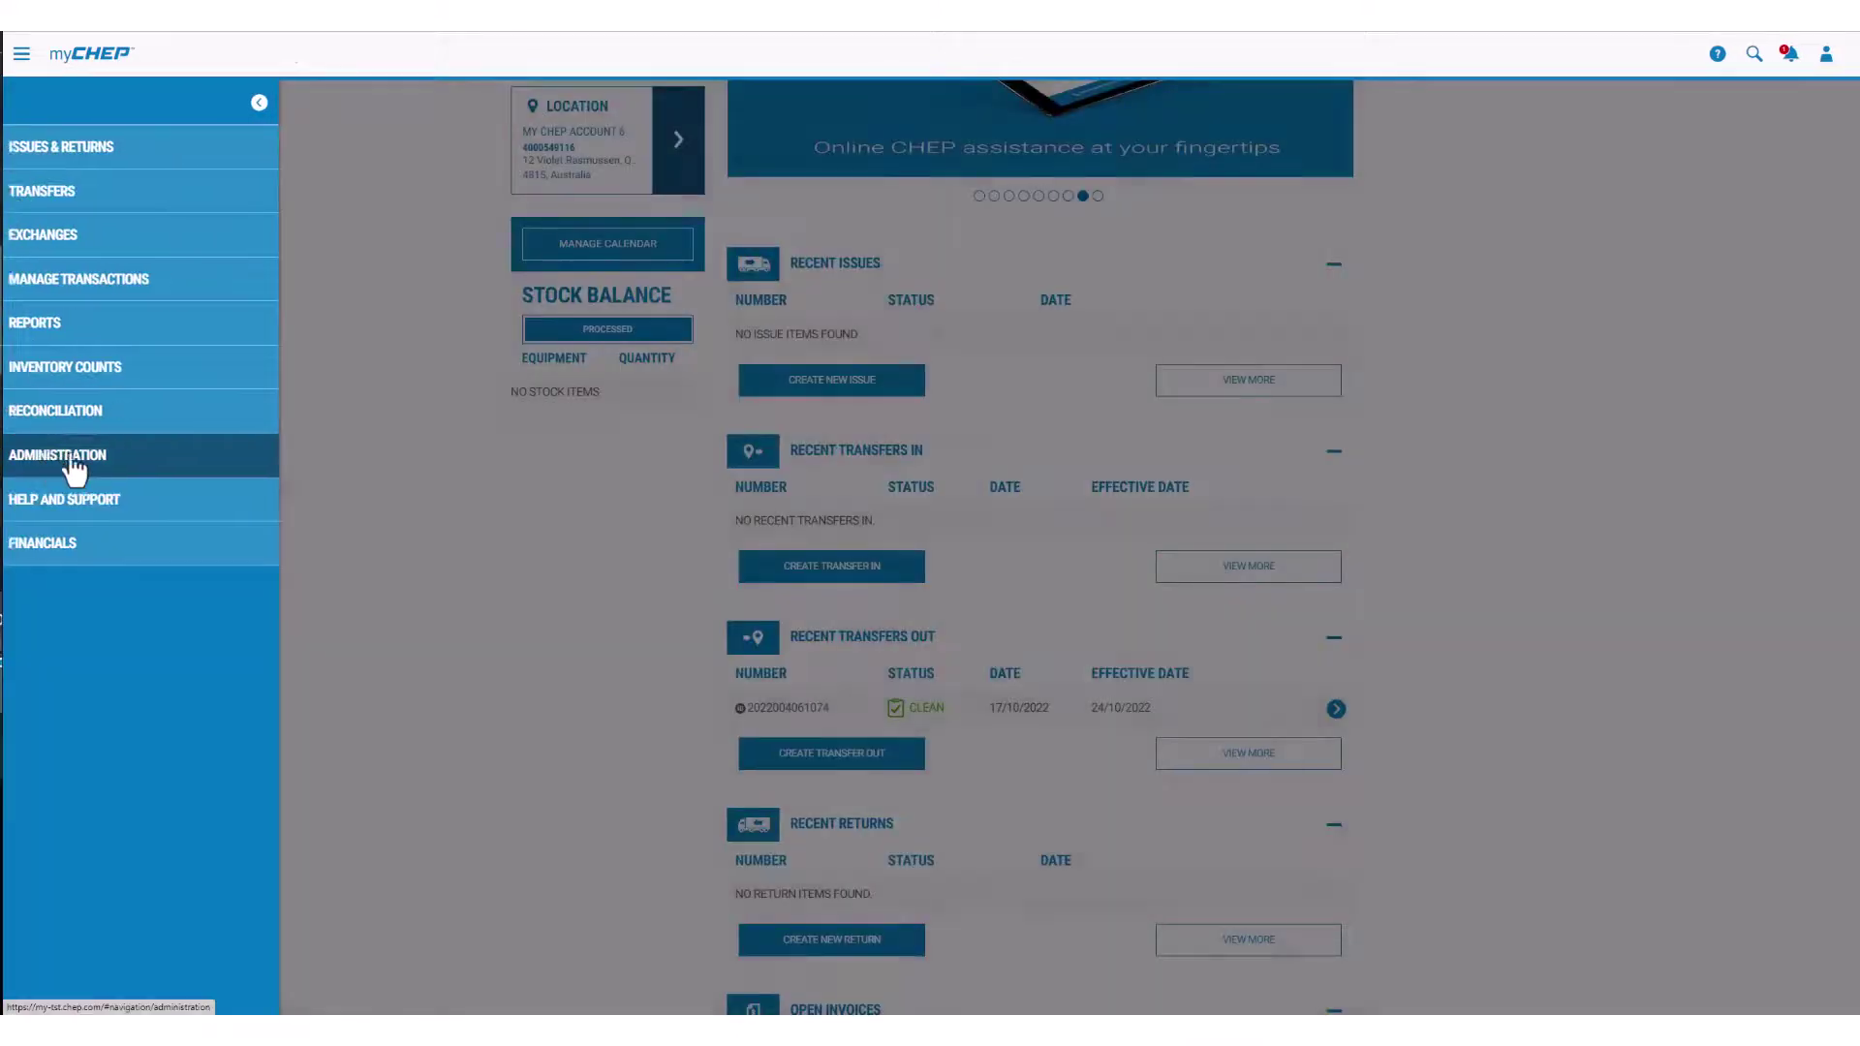
{"action": "left_click", "coordinate": [73, 460]}
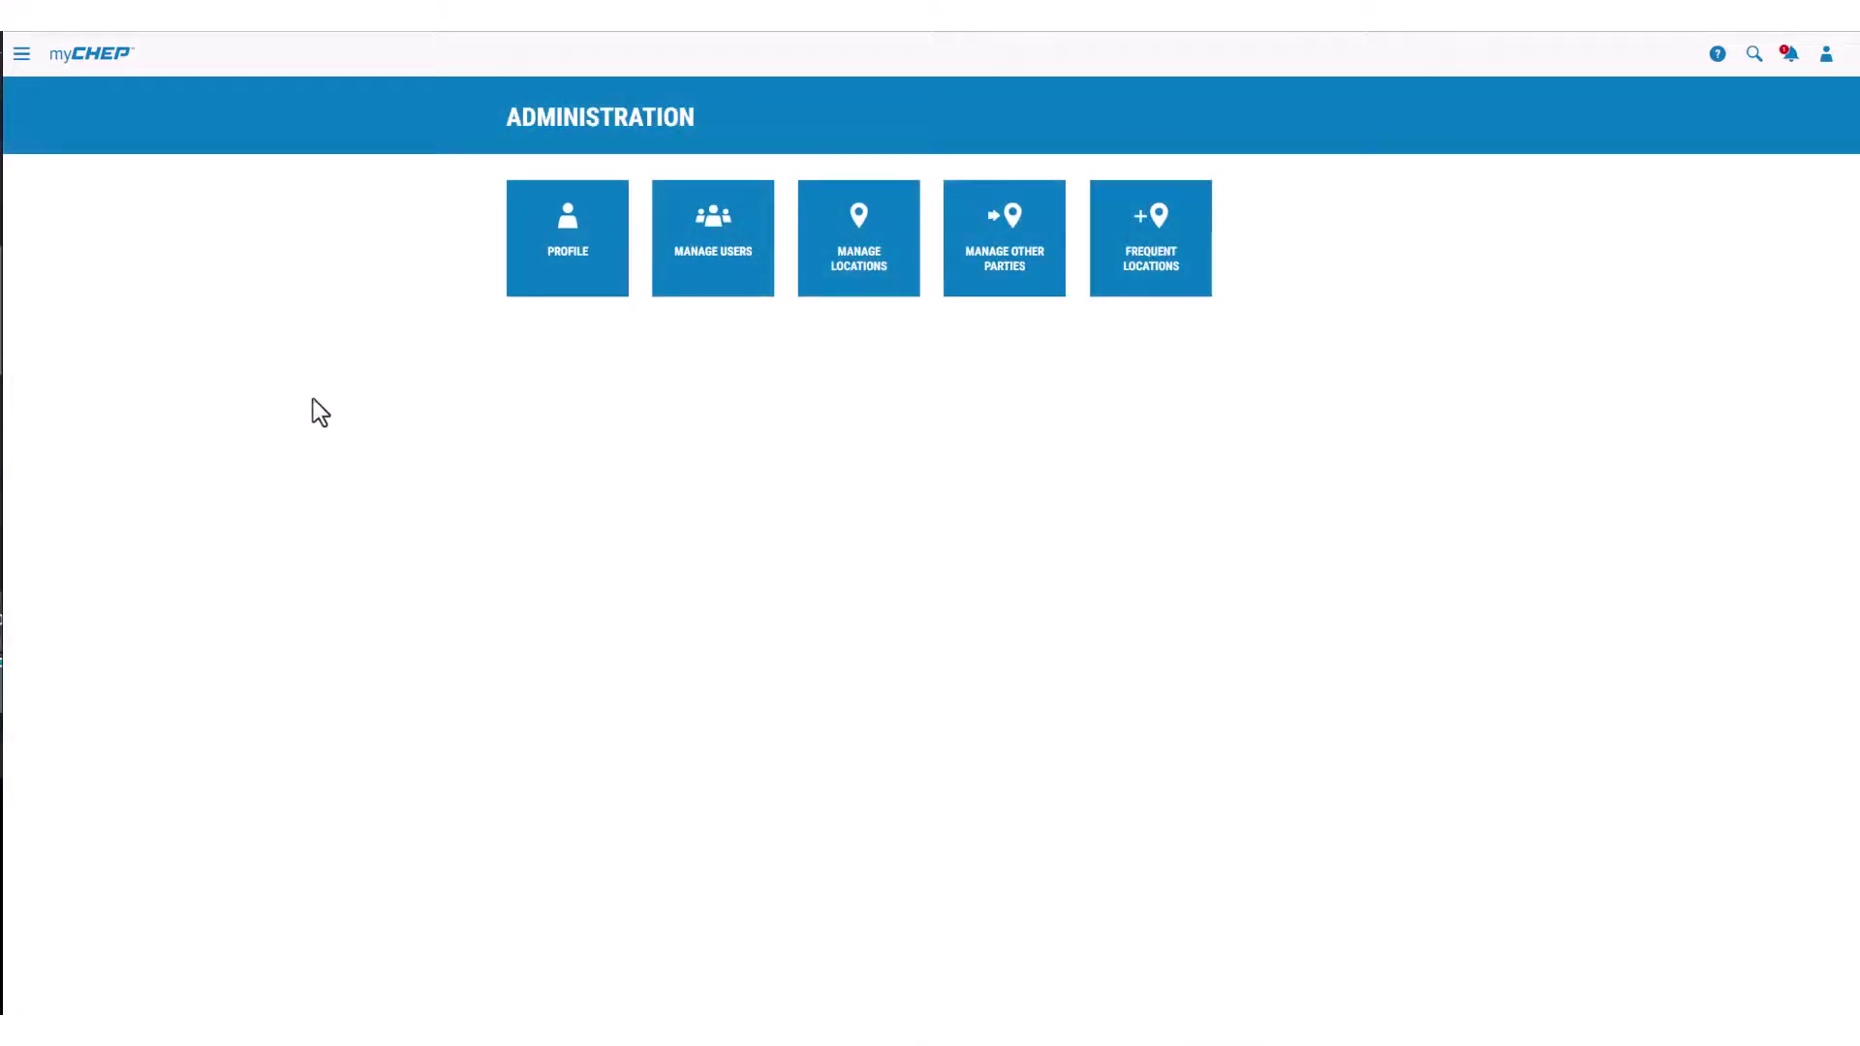
{"action": "left_click", "coordinate": [876, 285]}
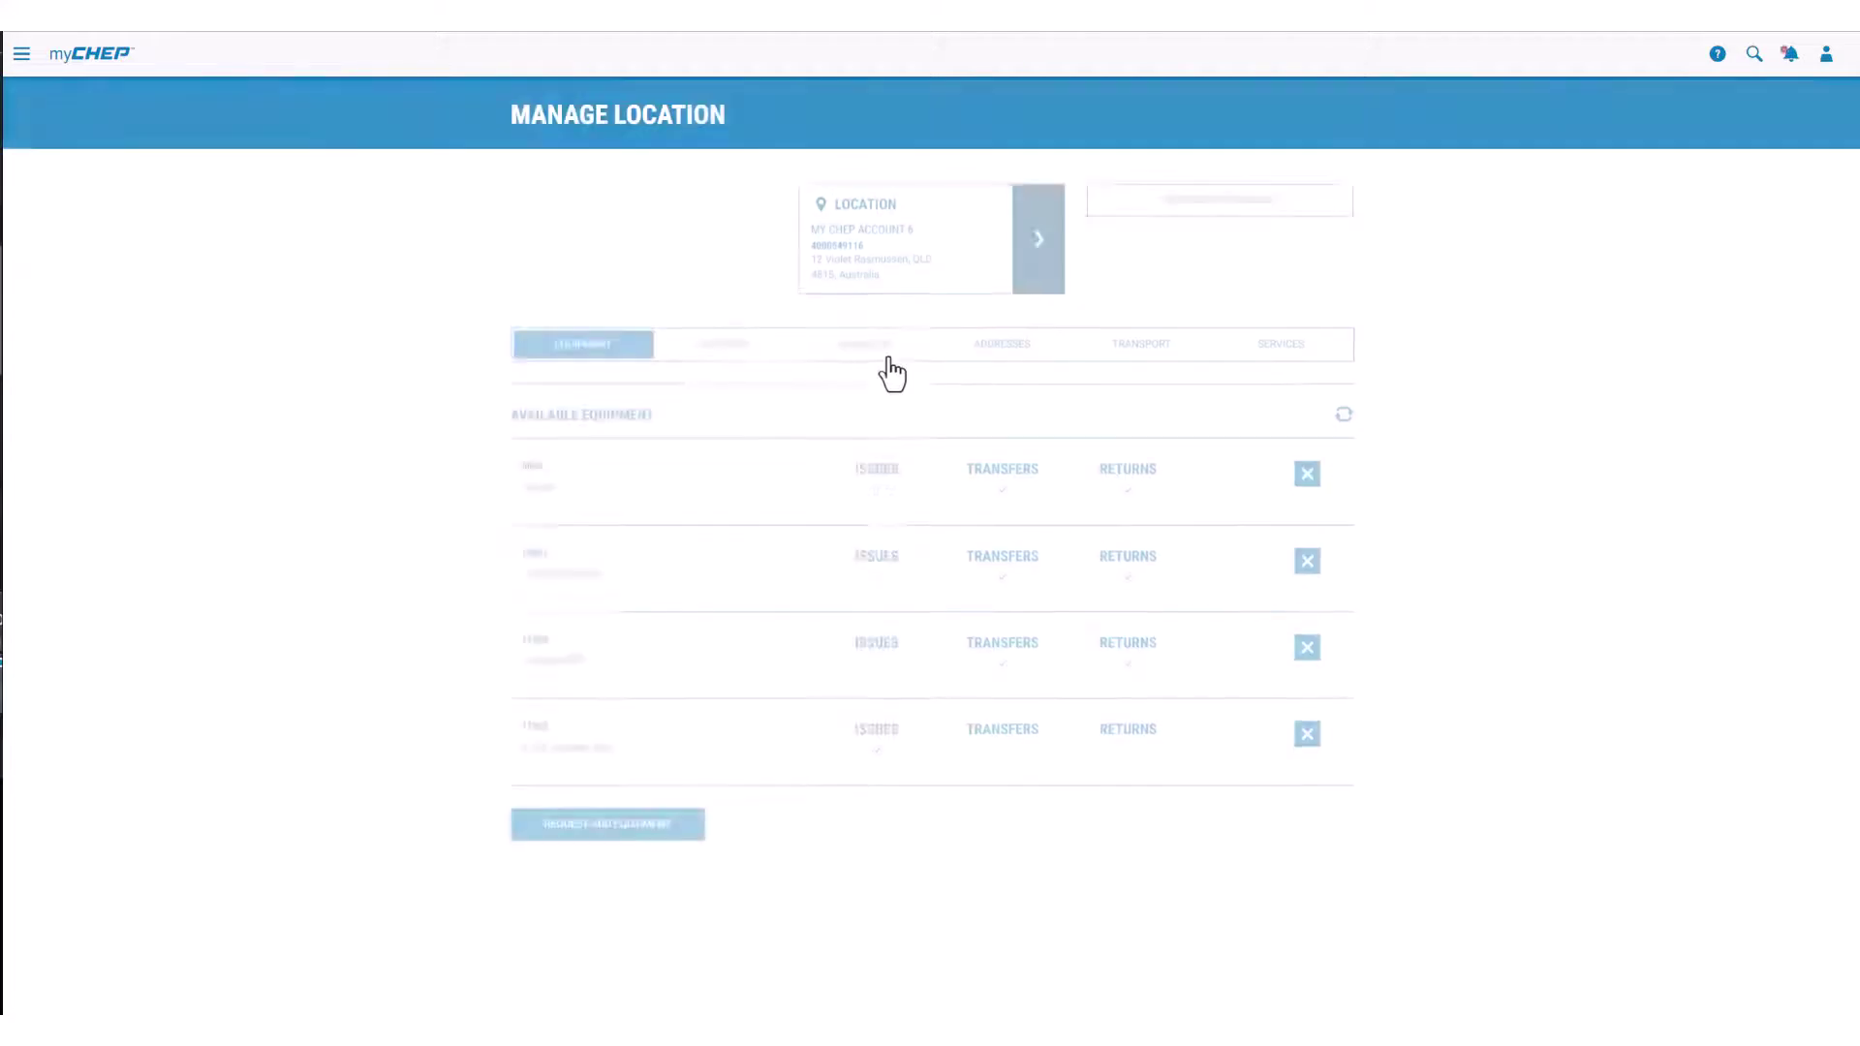
{"action": "left_click", "coordinate": [576, 815]}
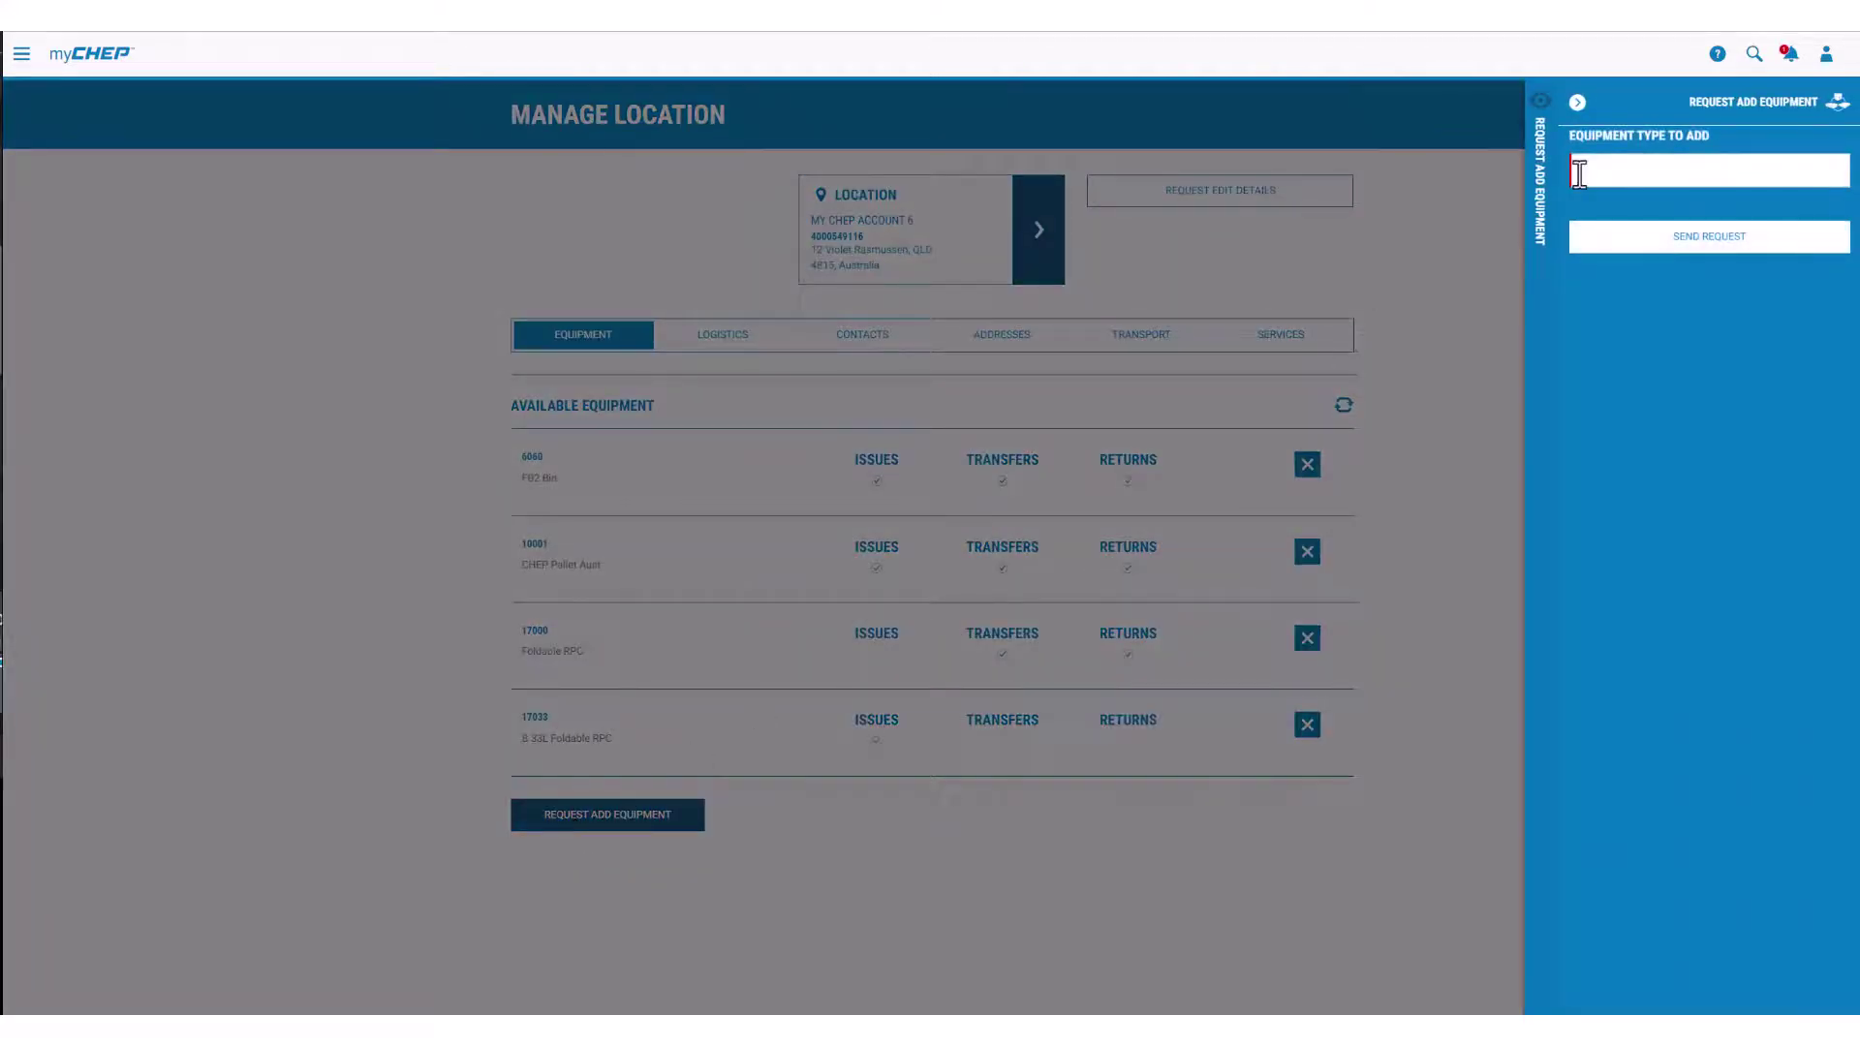
{"action": "type", "text": "14536"}
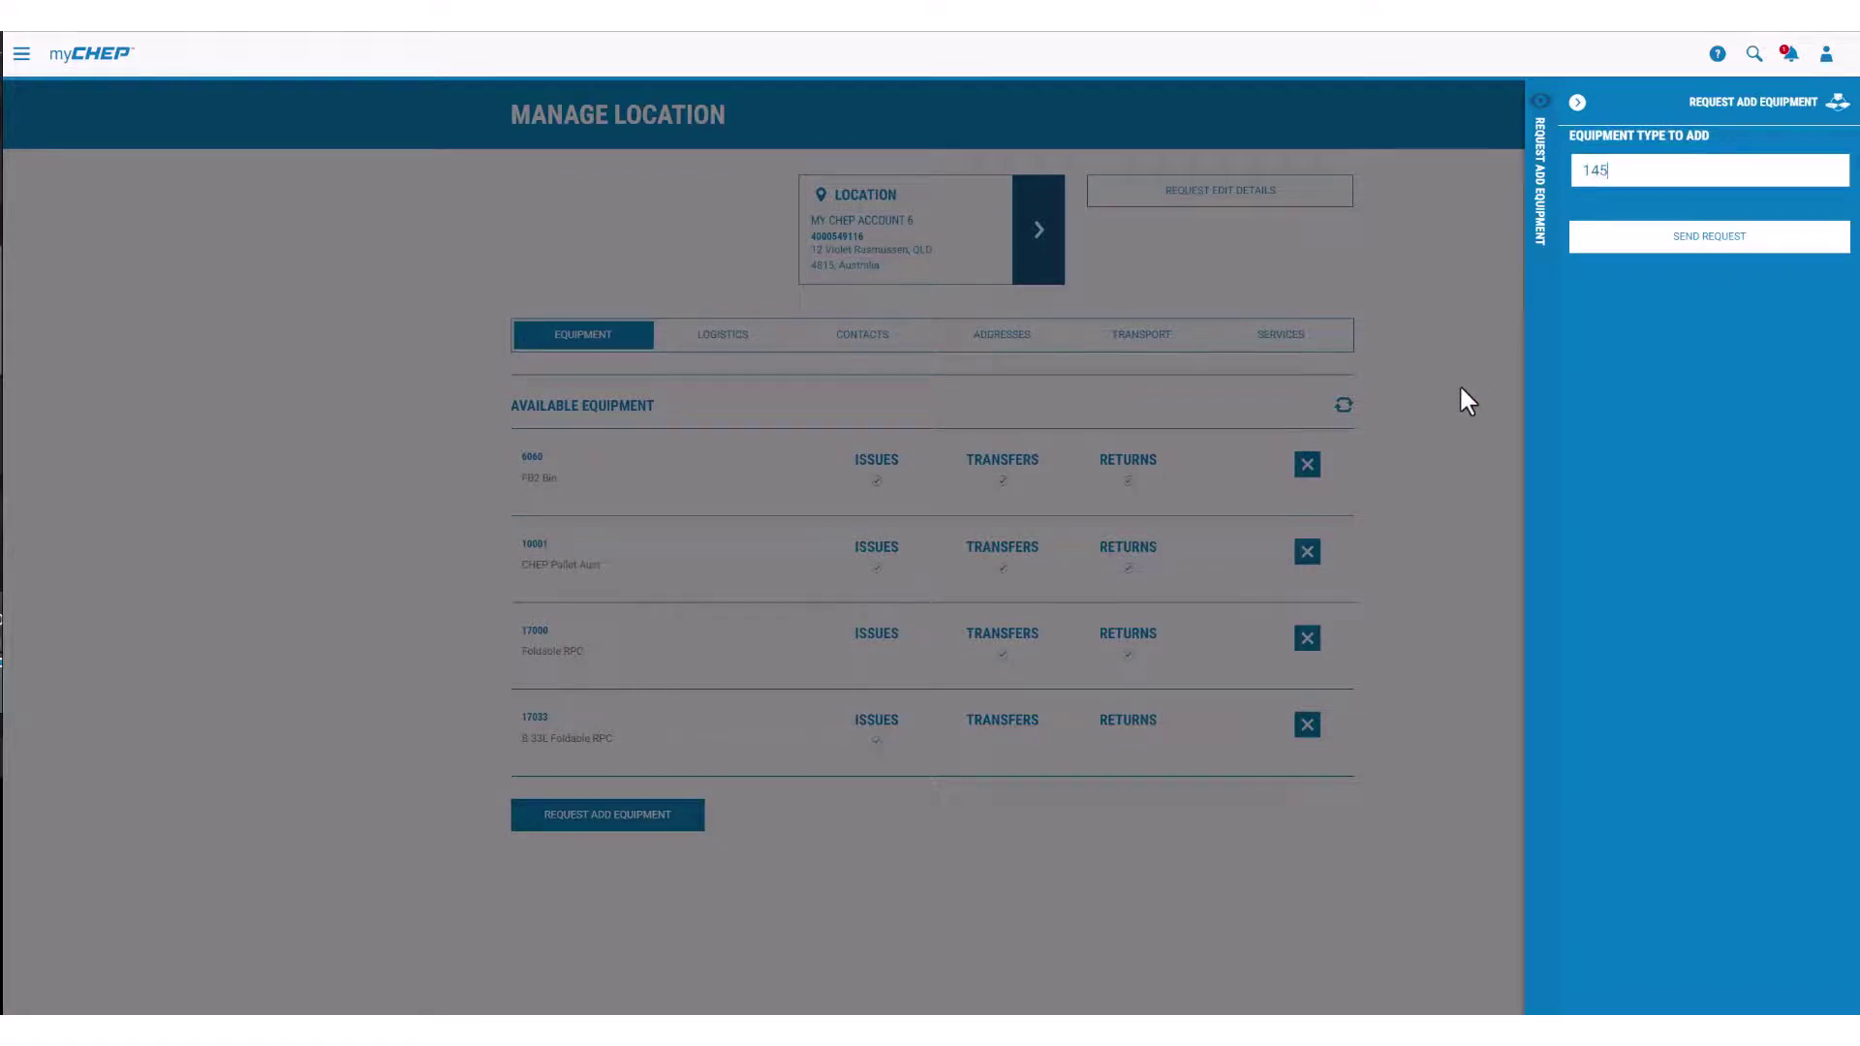
{"action": "left_click", "coordinate": [1628, 242]}
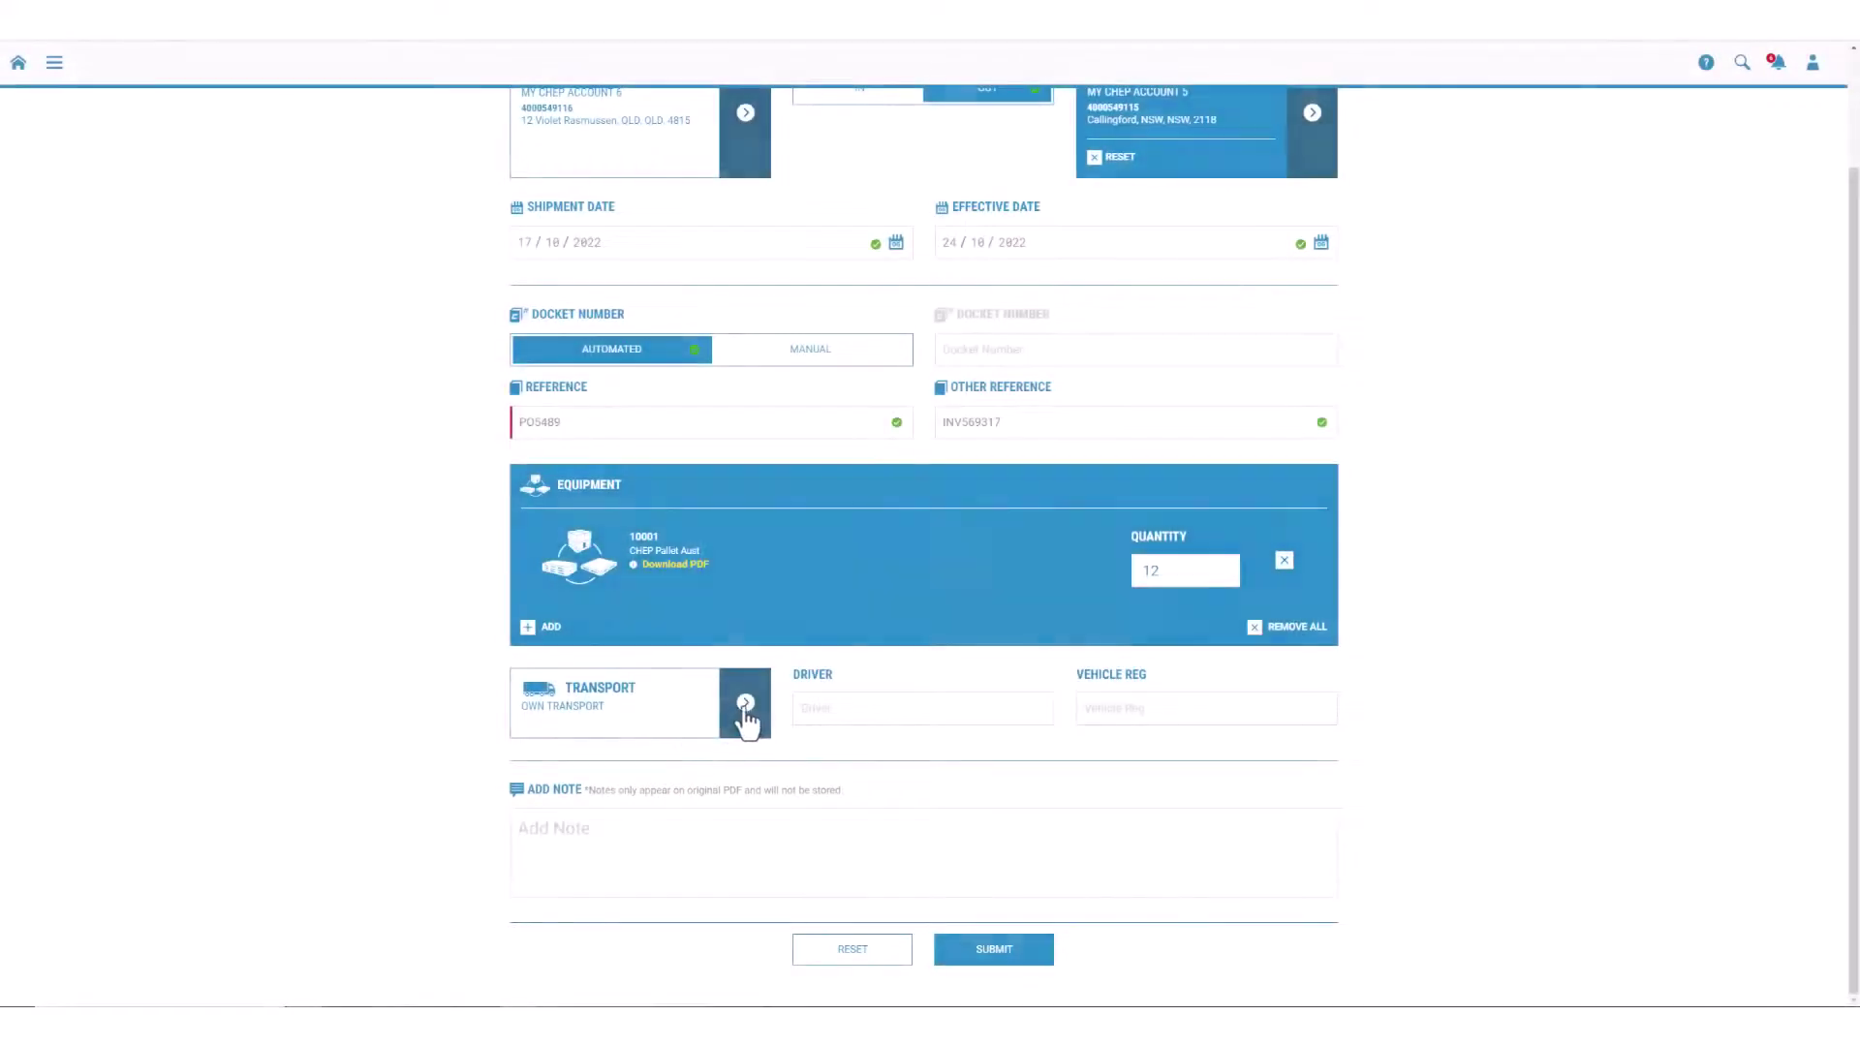
Step: Keep Own Transport and enter the driver's name
{"action": "left_click", "coordinate": [752, 704]}
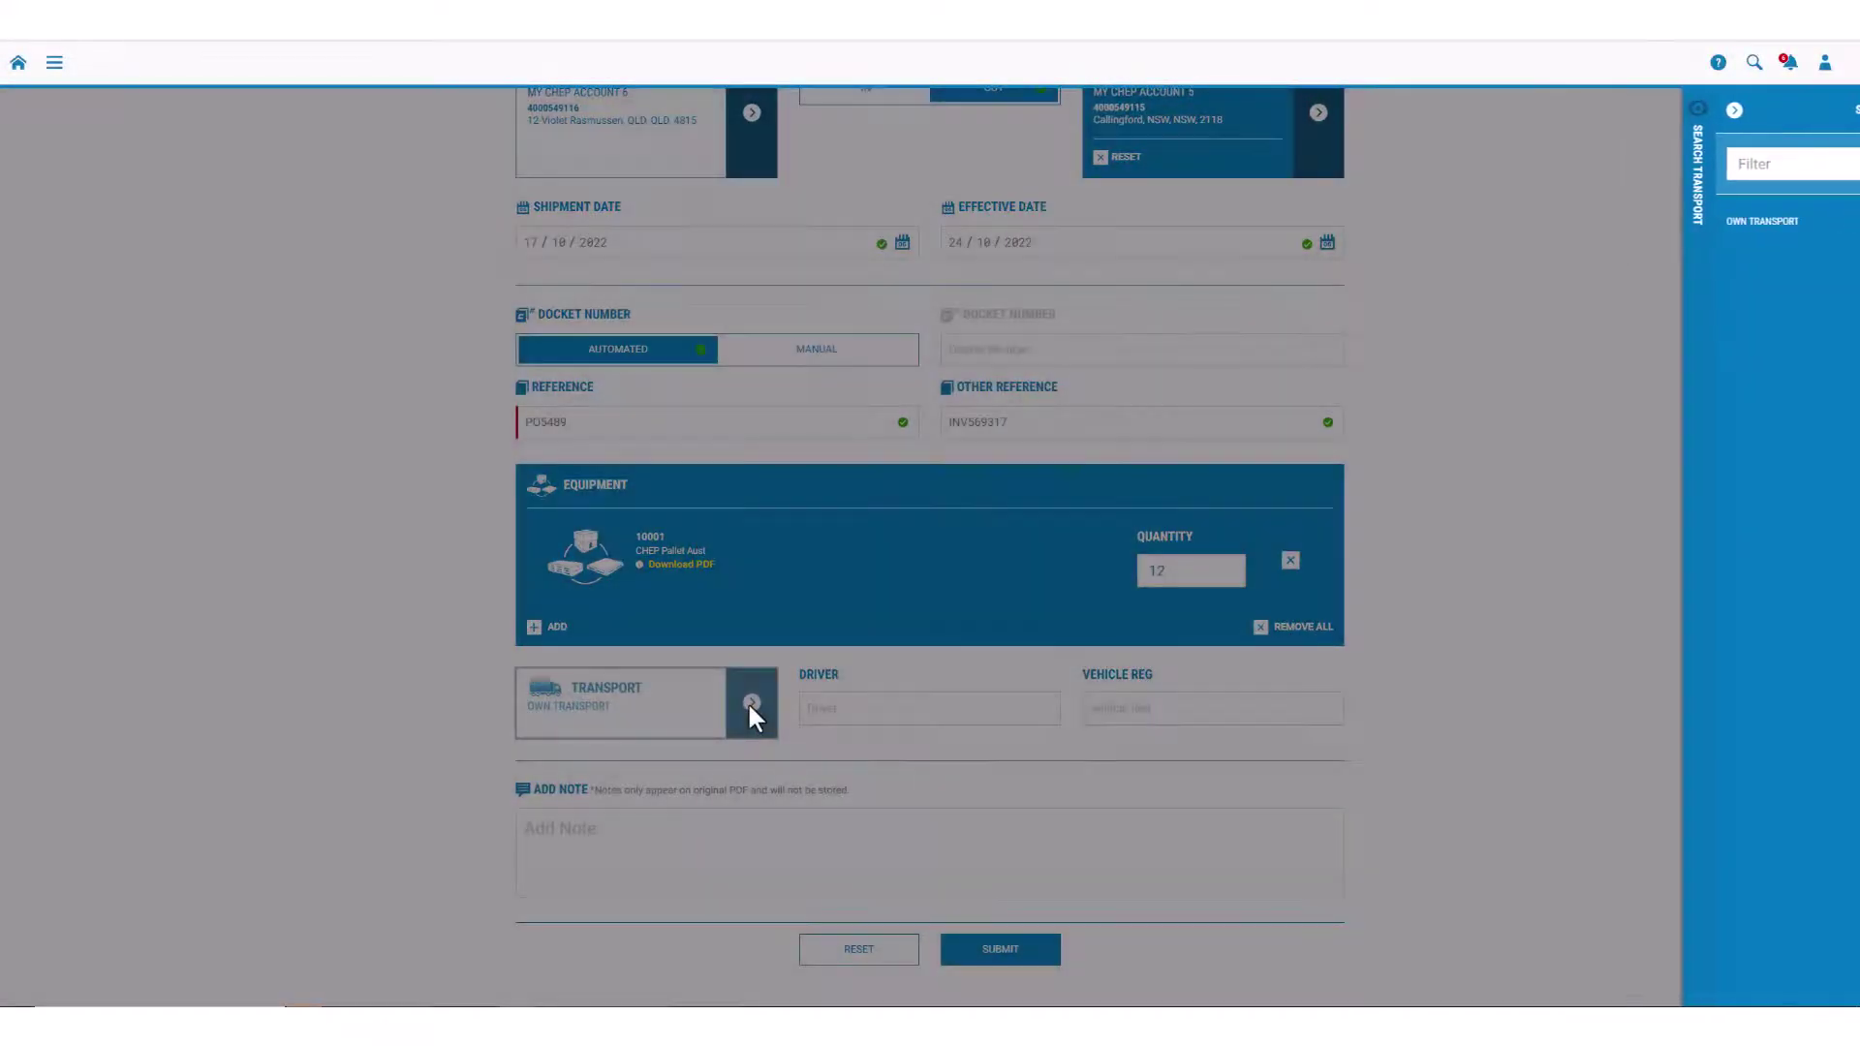
{"action": "left_click", "coordinate": [748, 704]}
{"action": "left_click", "coordinate": [809, 717]}
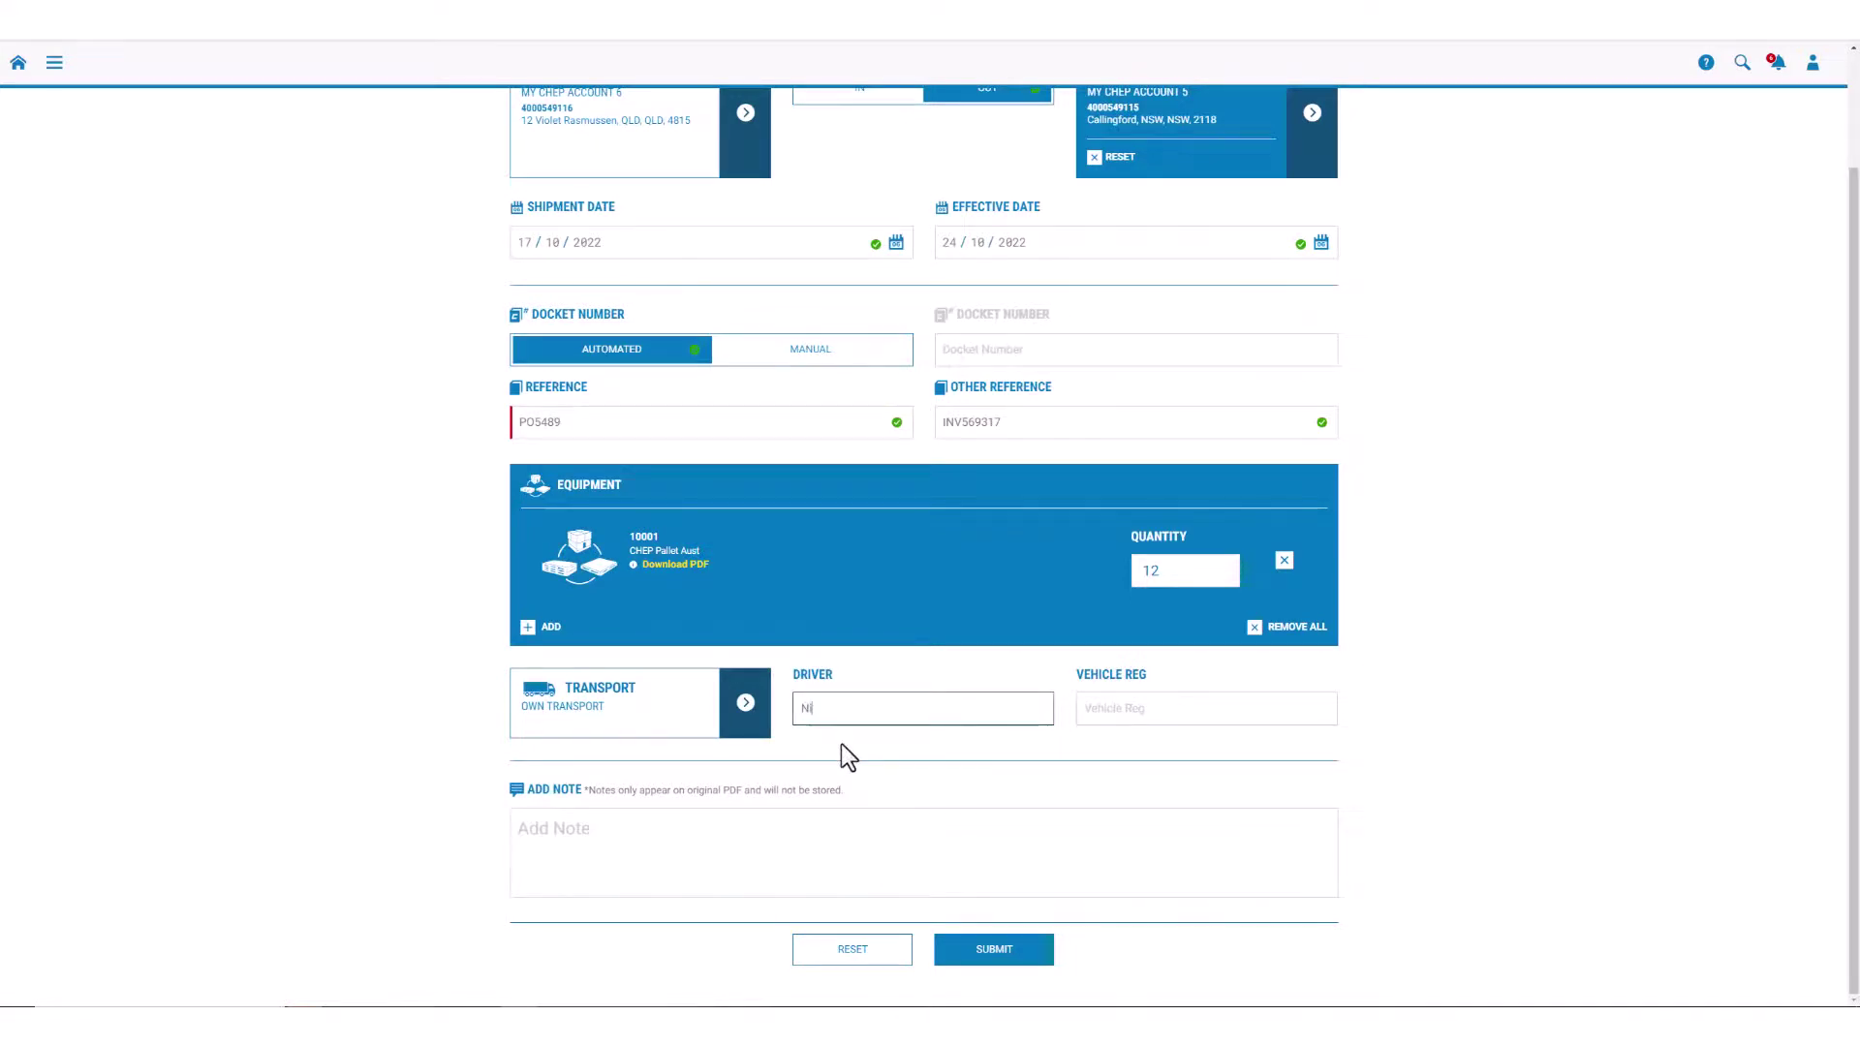
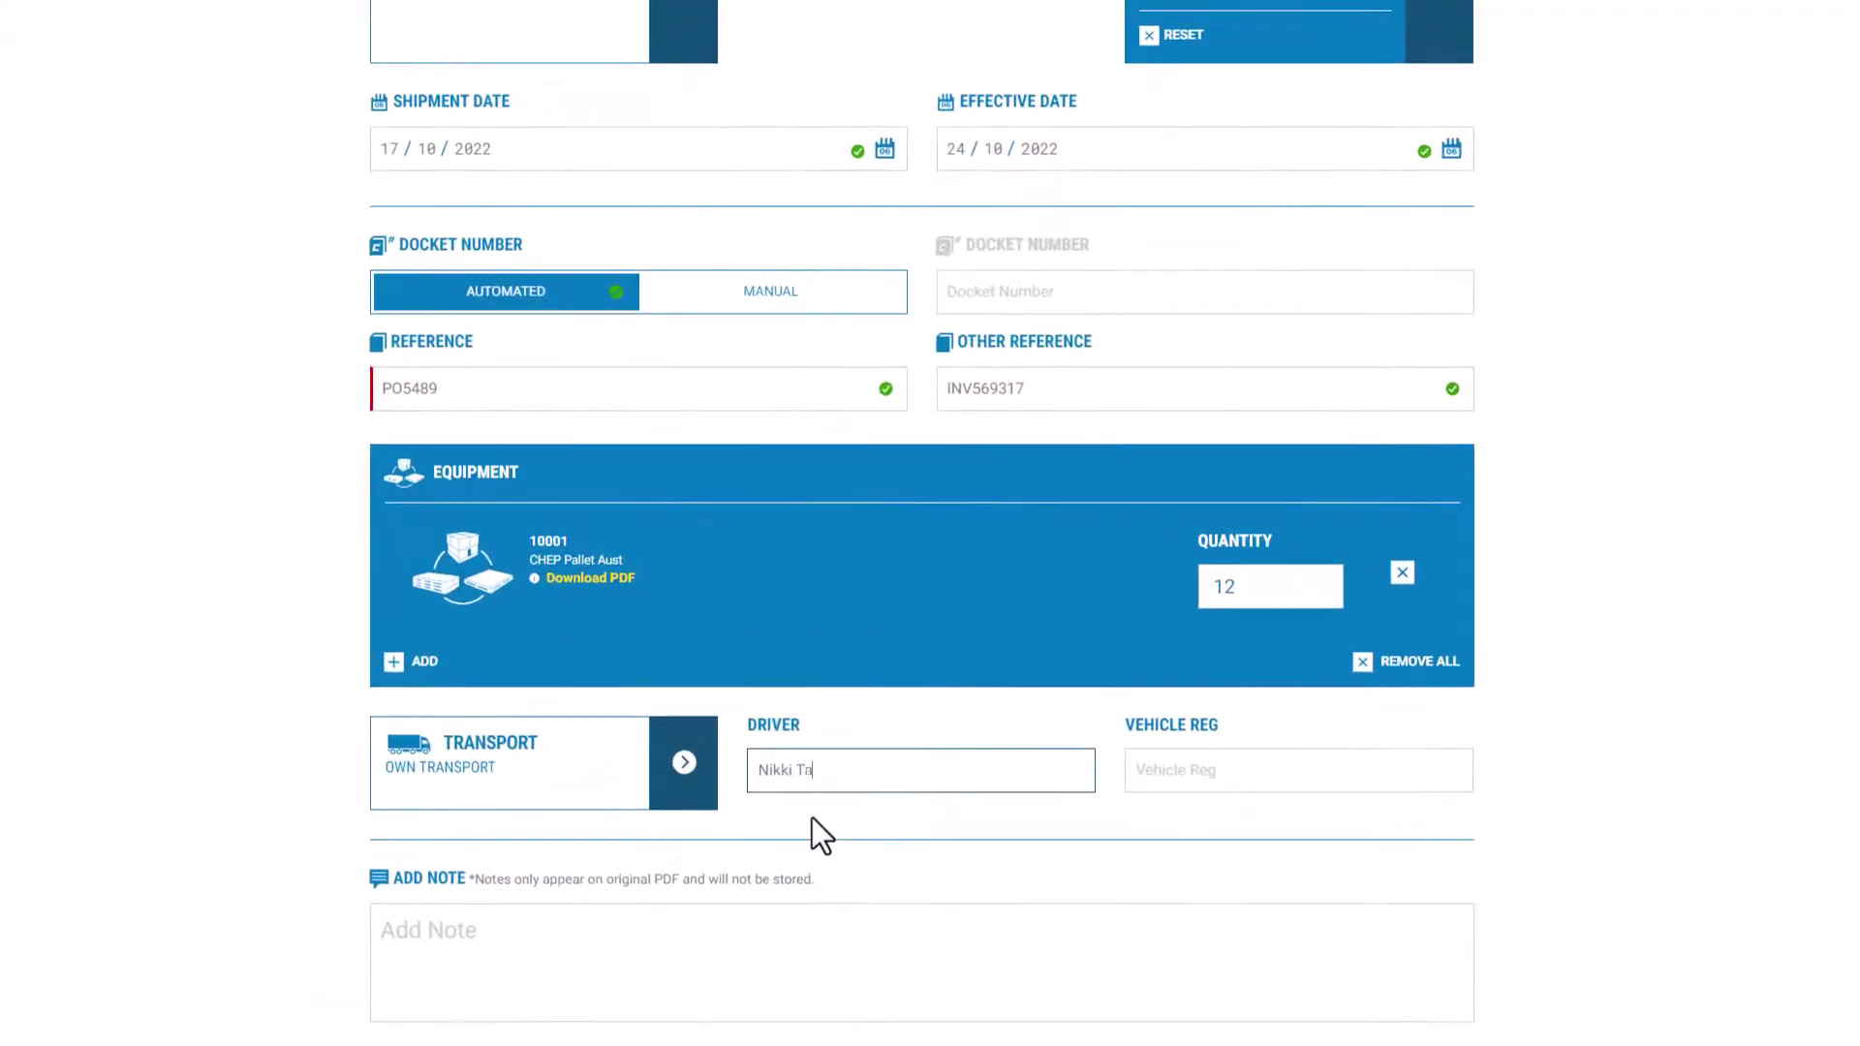
{"action": "left_click", "coordinate": [1166, 775]}
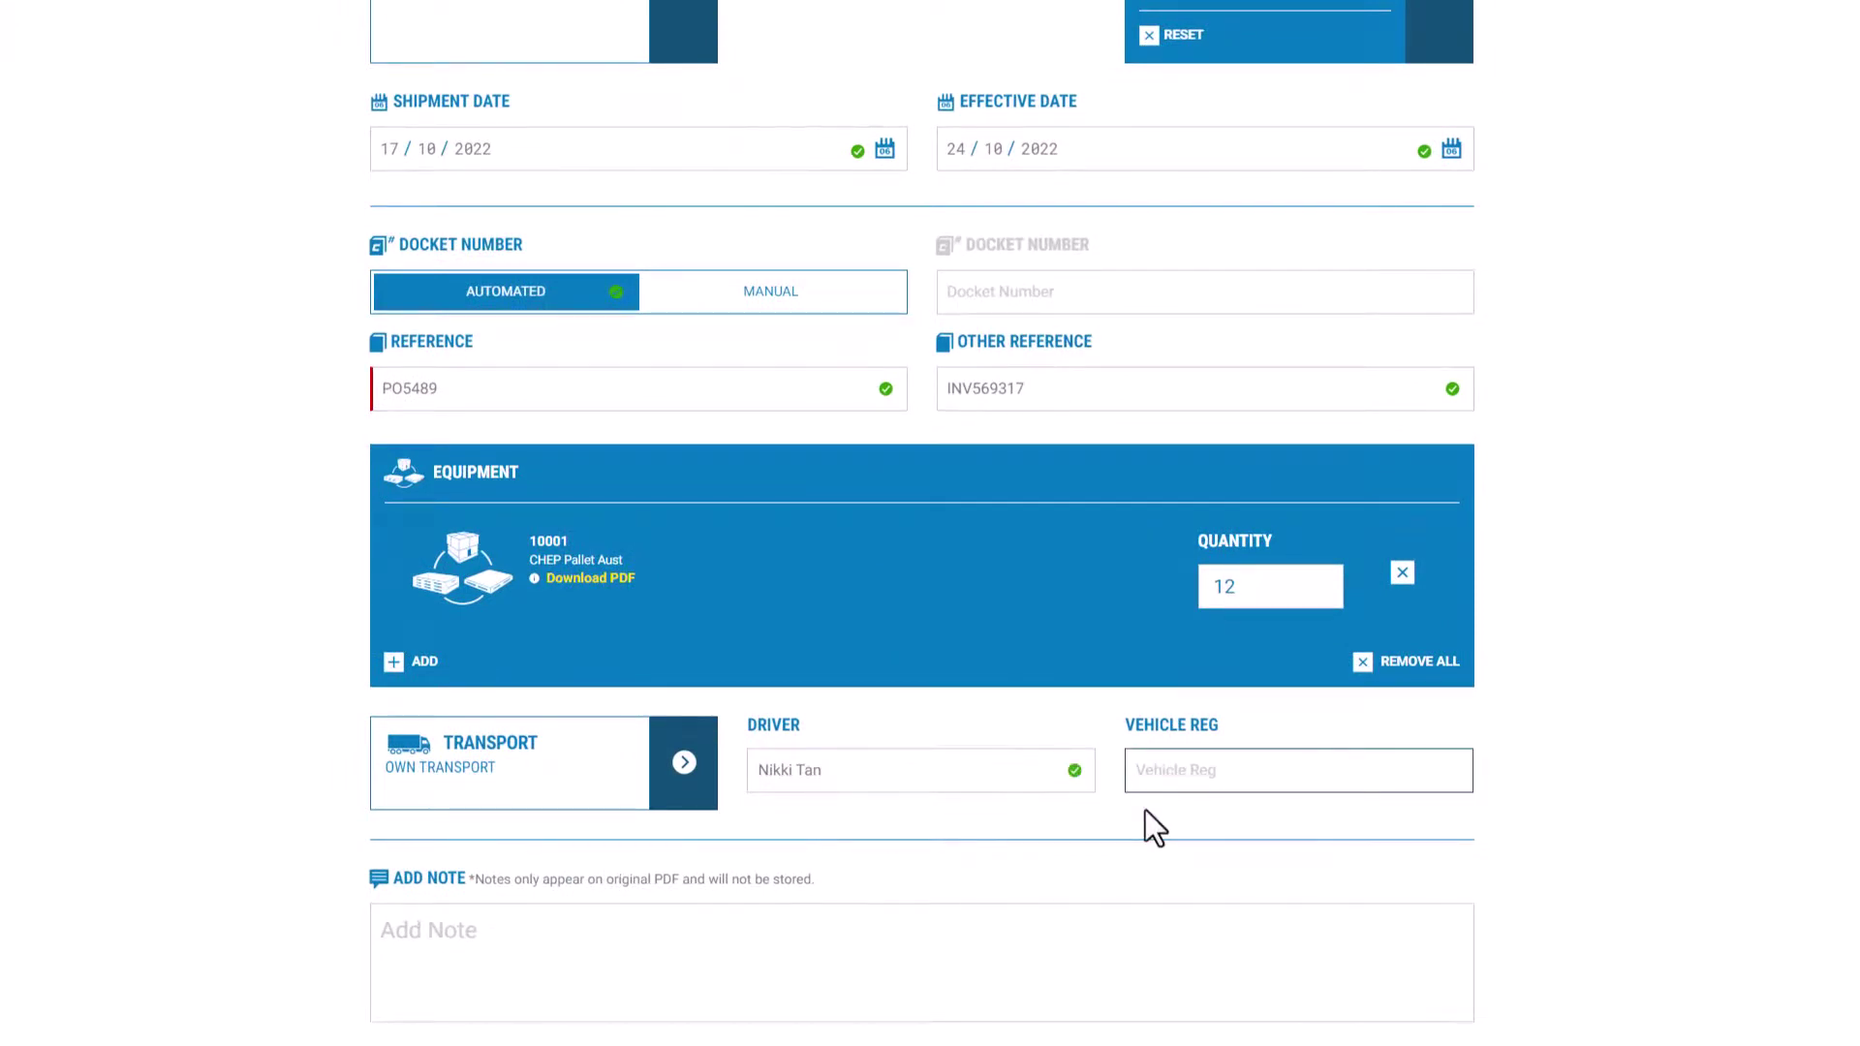
{"action": "type", "text": "HGR 593"}
{"action": "left_click", "coordinate": [475, 934]}
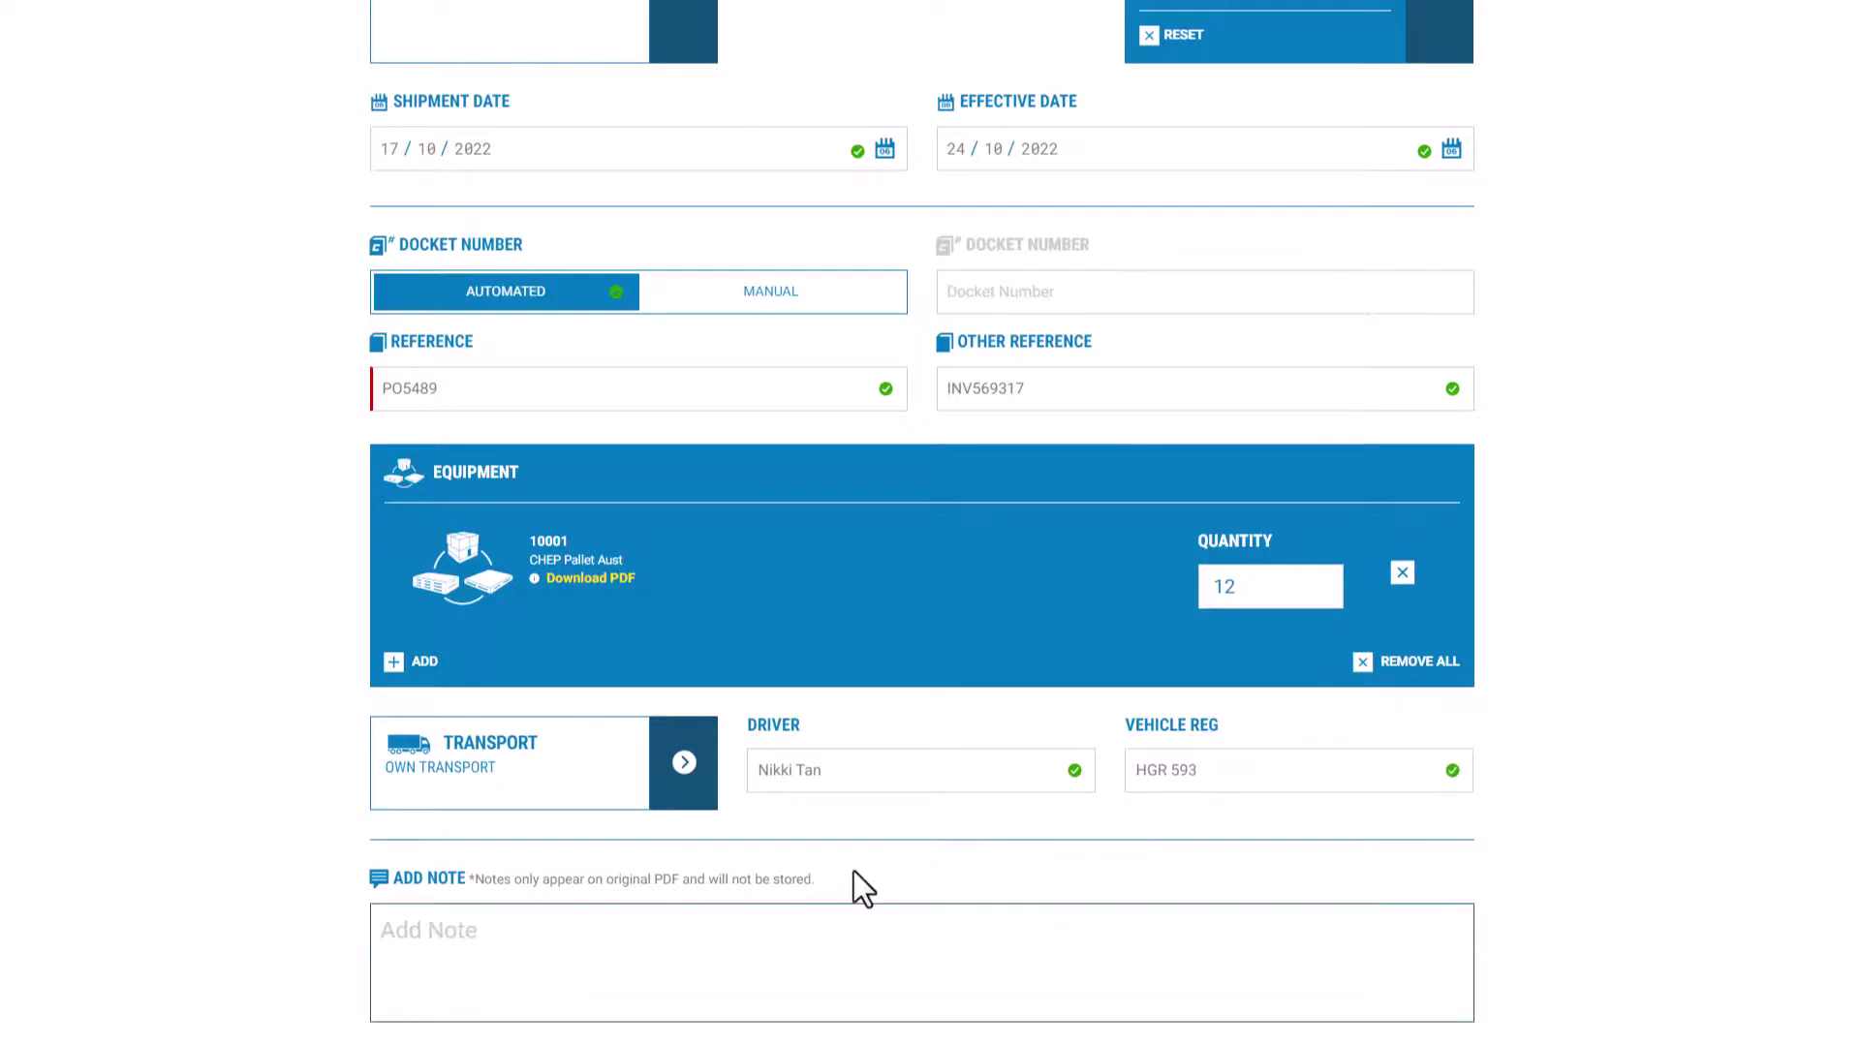
{"action": "type", "text": "Deliver via Gate 6"}
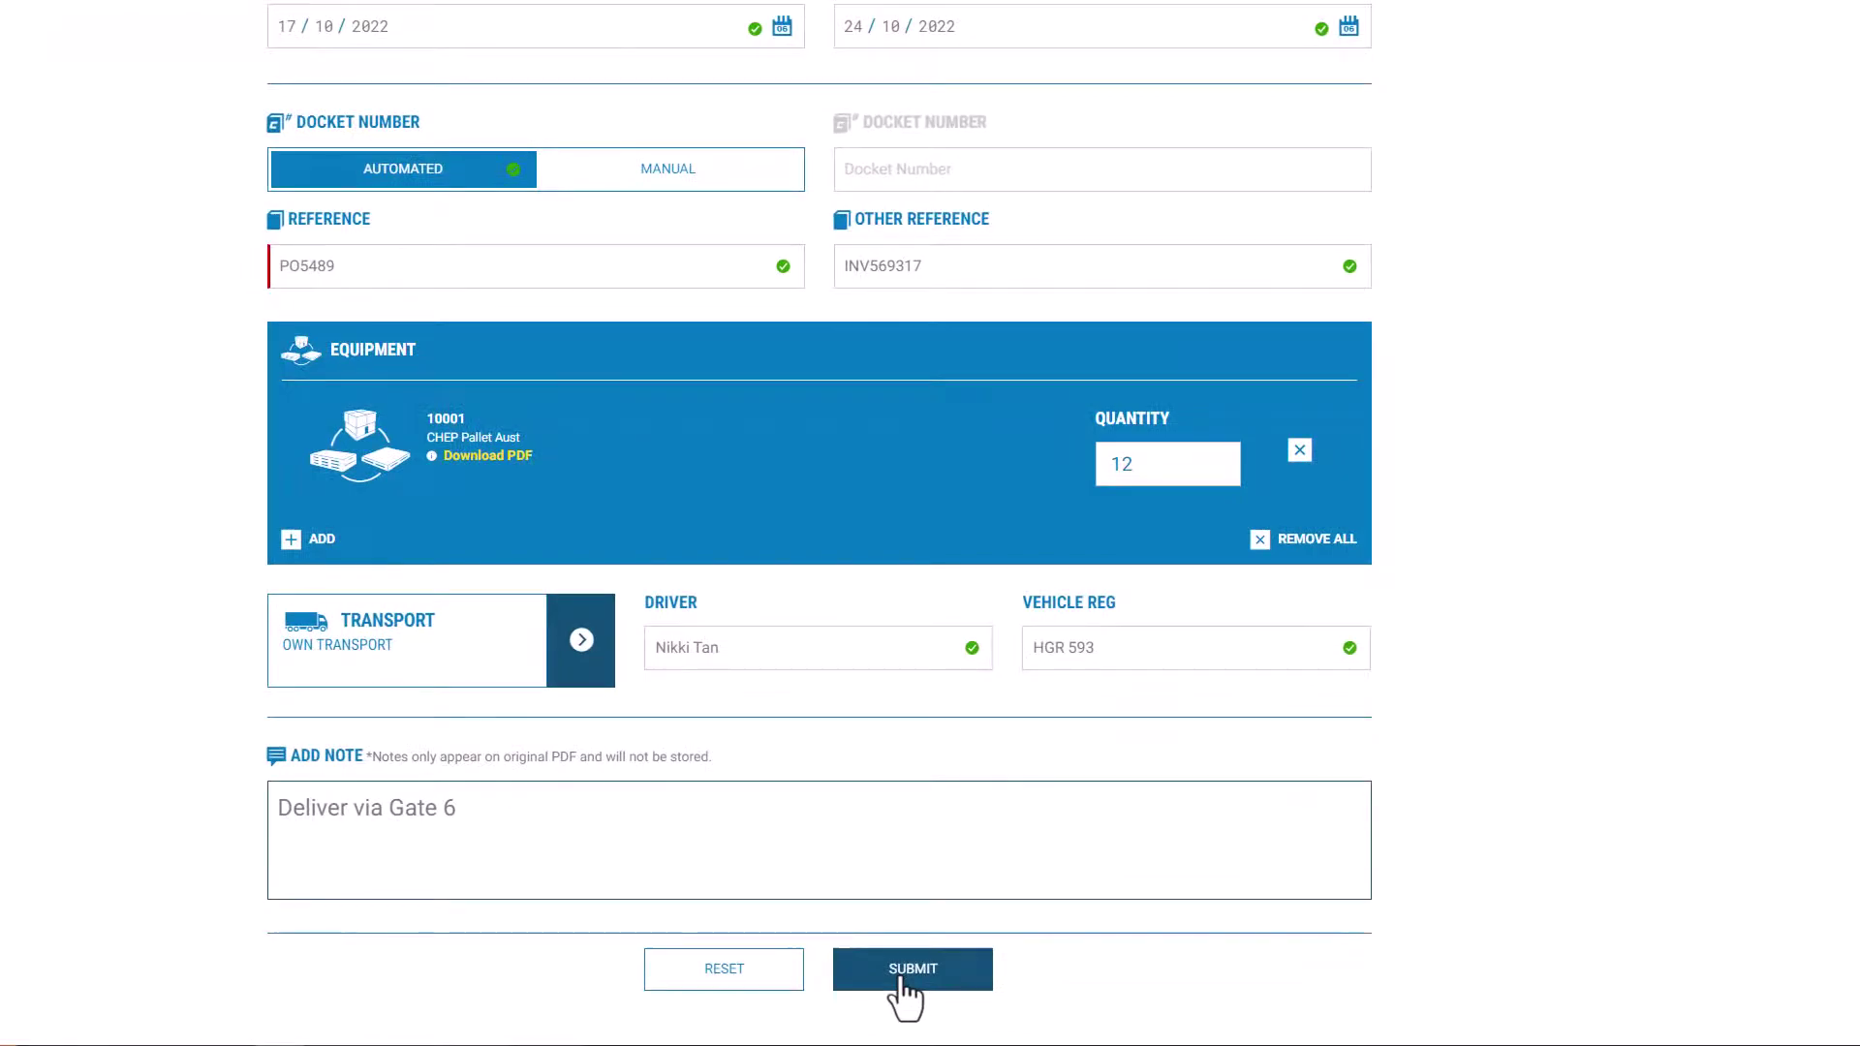
Step: Submit the completed Transfer Out form
{"action": "left_click", "coordinate": [905, 983]}
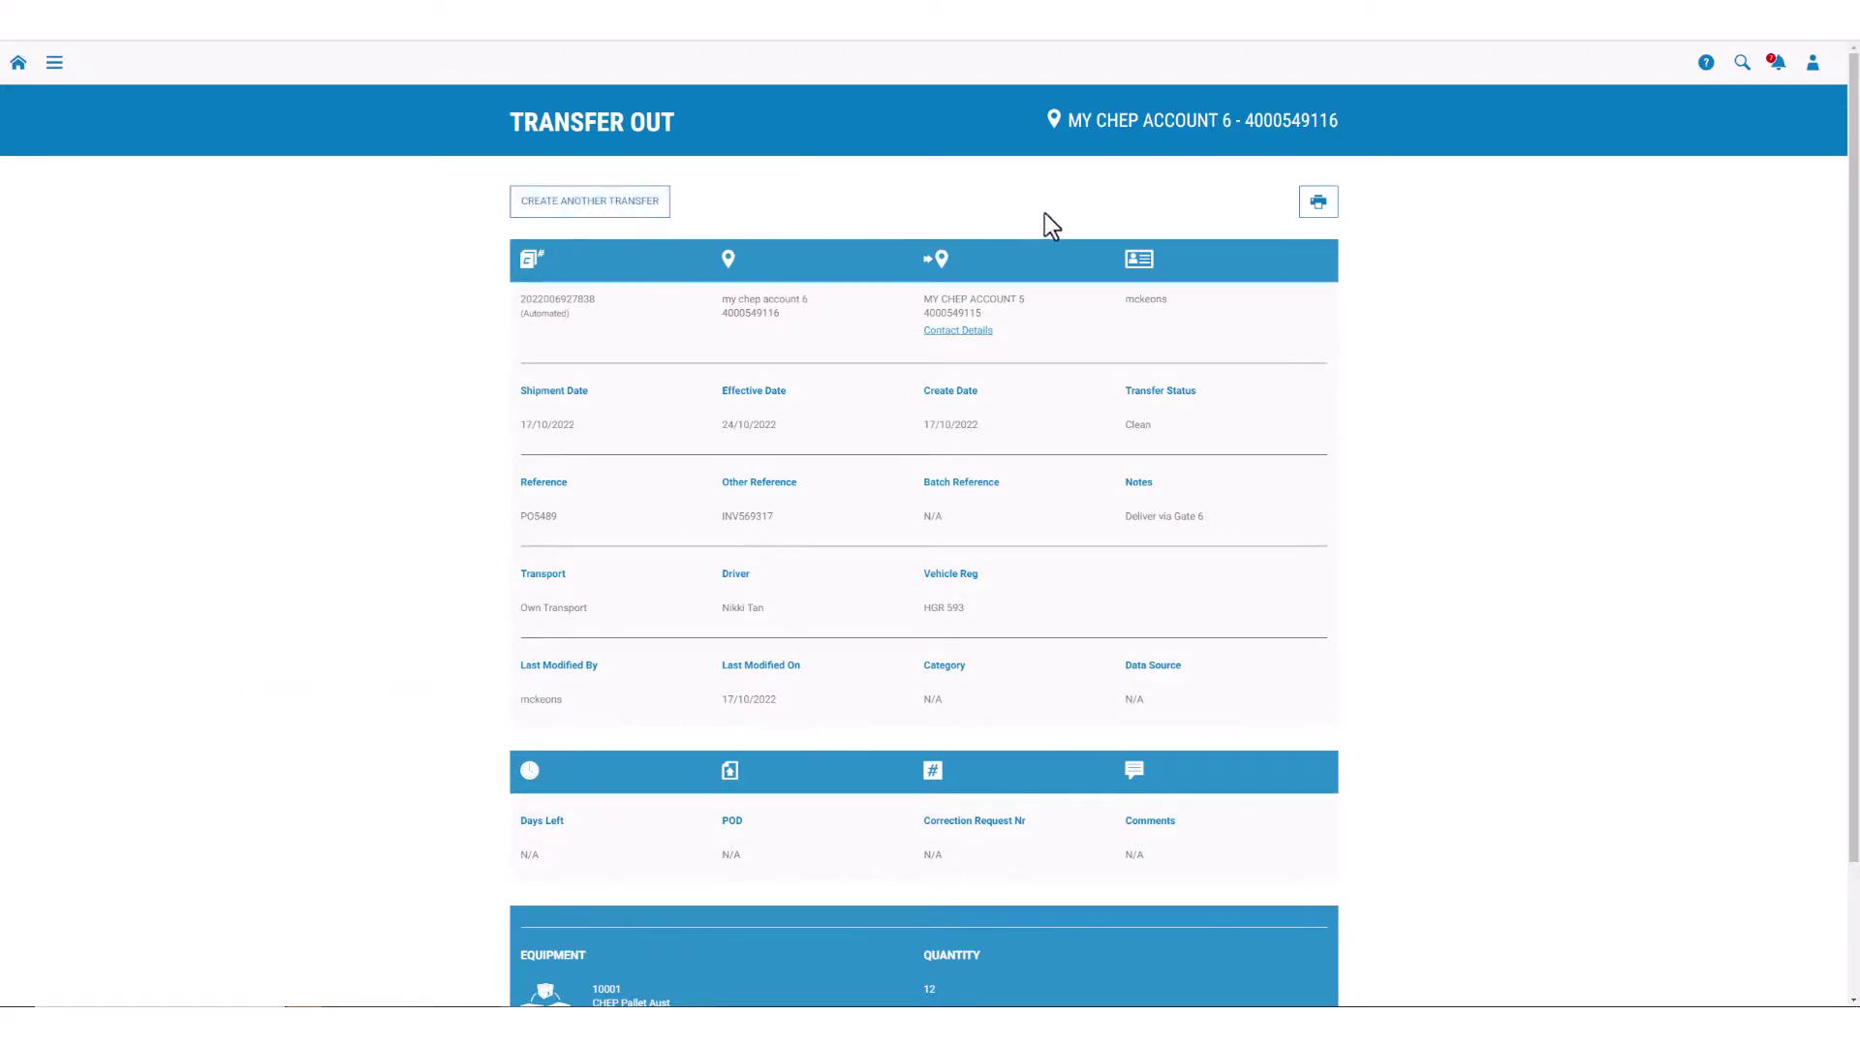
Step: Download the printable Transfer OUT docket PDF from the transfer details page
{"action": "left_click", "coordinate": [1319, 215]}
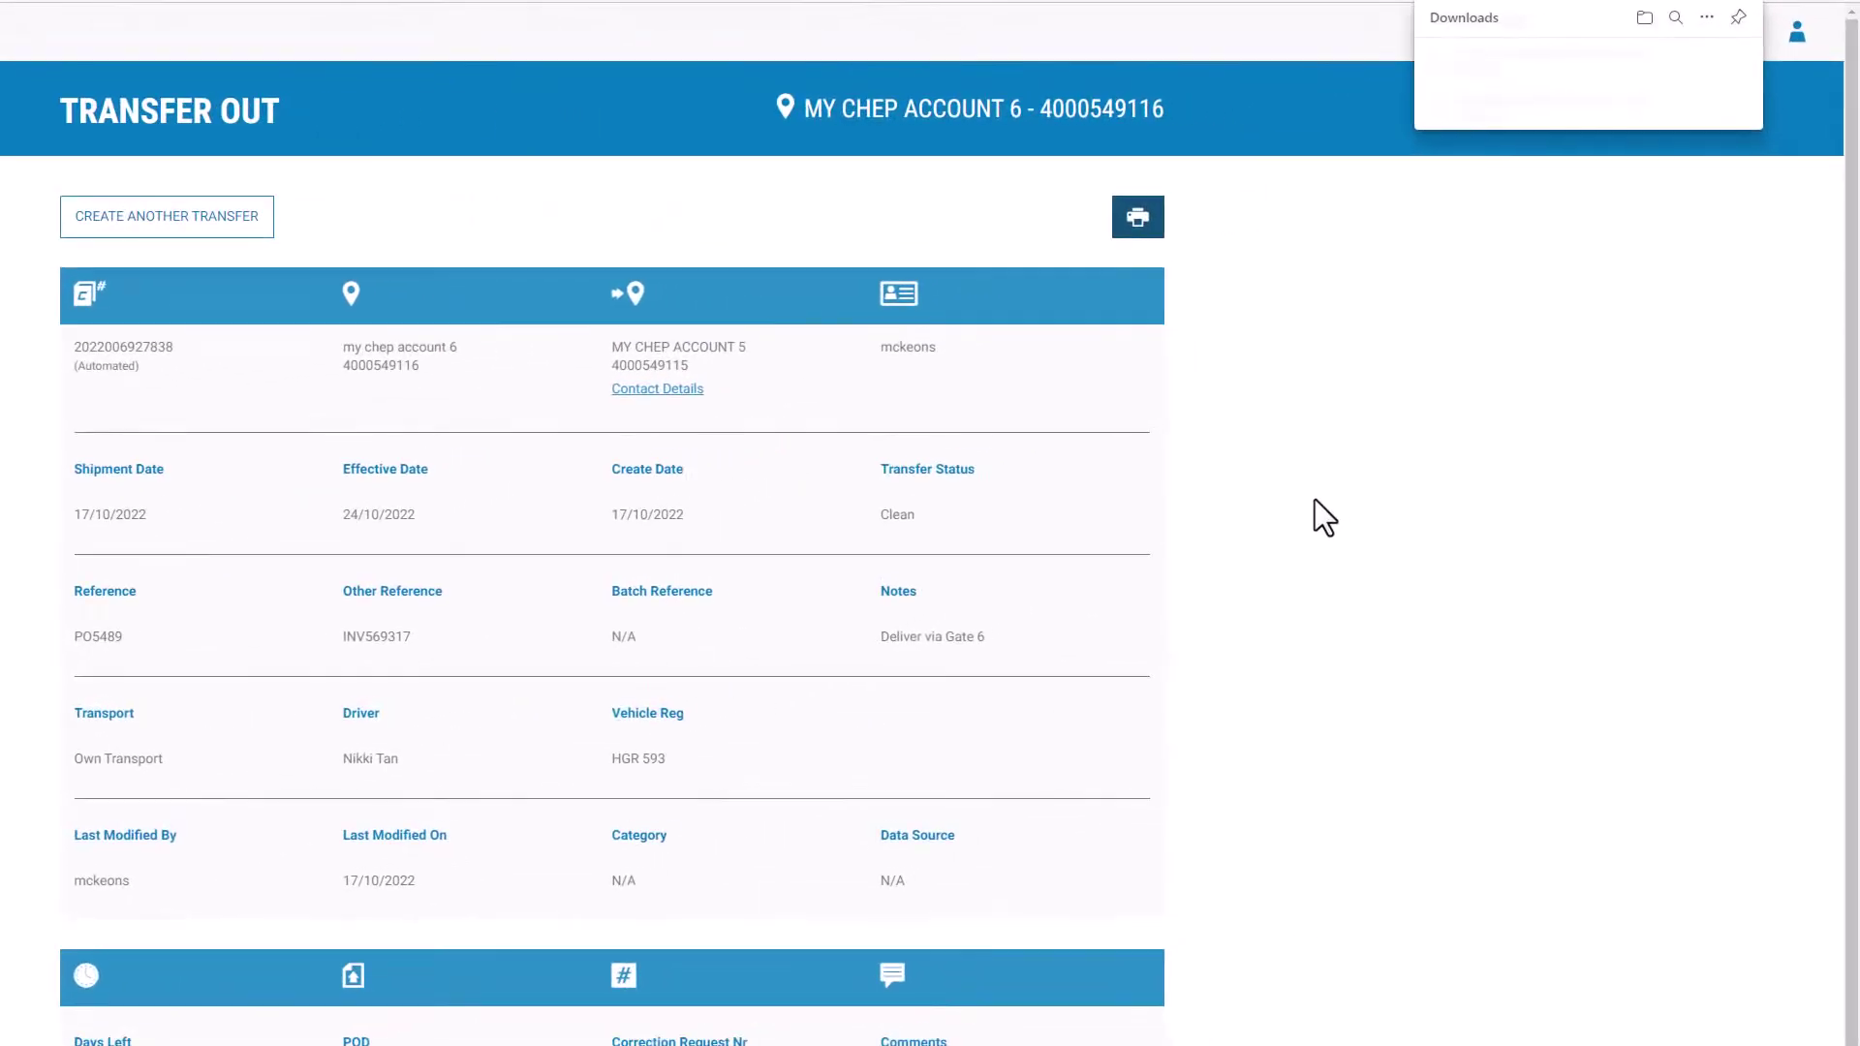